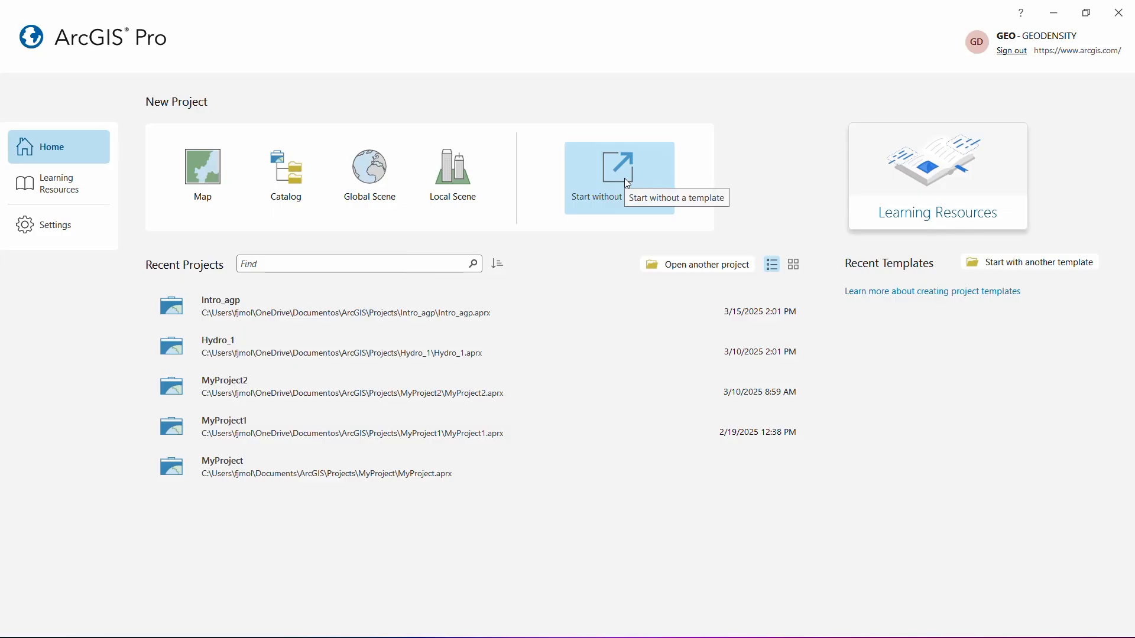
# - Browse the Learning Resources page, covering the quick-start tutorials, tutorial series and ArcMap migration links
pyautogui.click(970, 183)
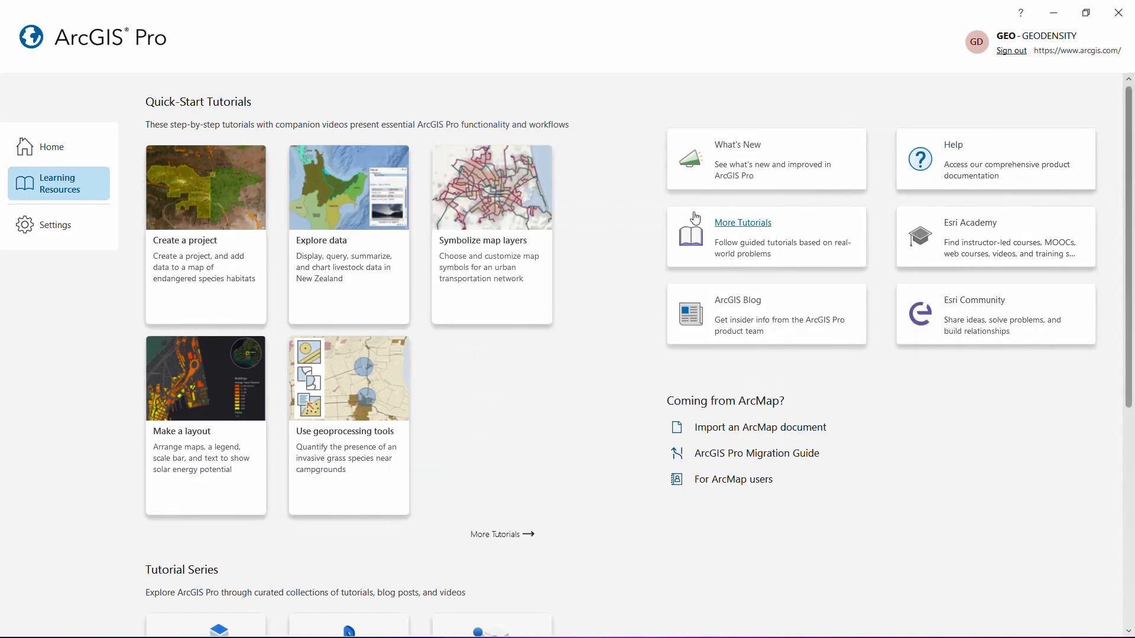
pyautogui.scroll(-3, 603, 259)
pyautogui.scroll(-2, 605, 262)
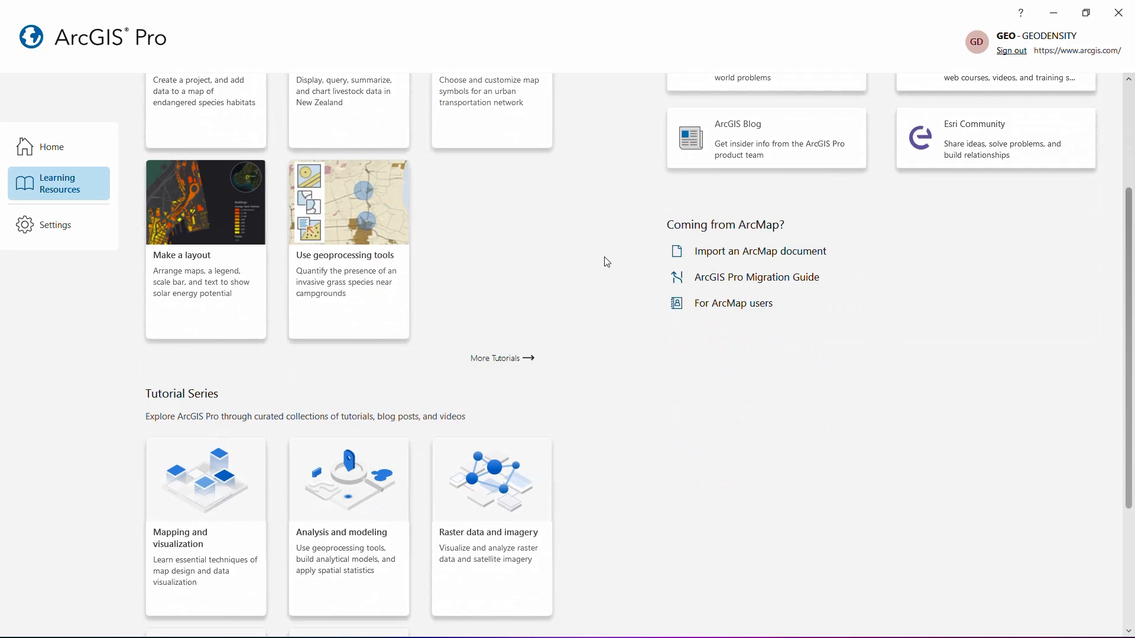
pyautogui.scroll(-5, 605, 262)
pyautogui.scroll(6, 607, 262)
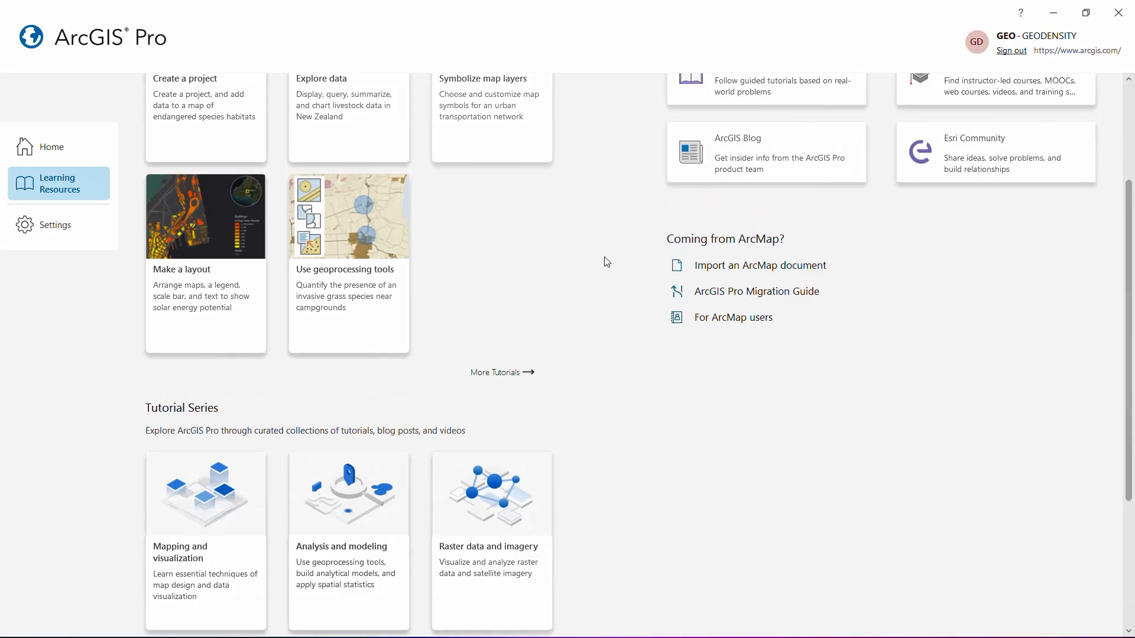
pyautogui.scroll(3, 607, 262)
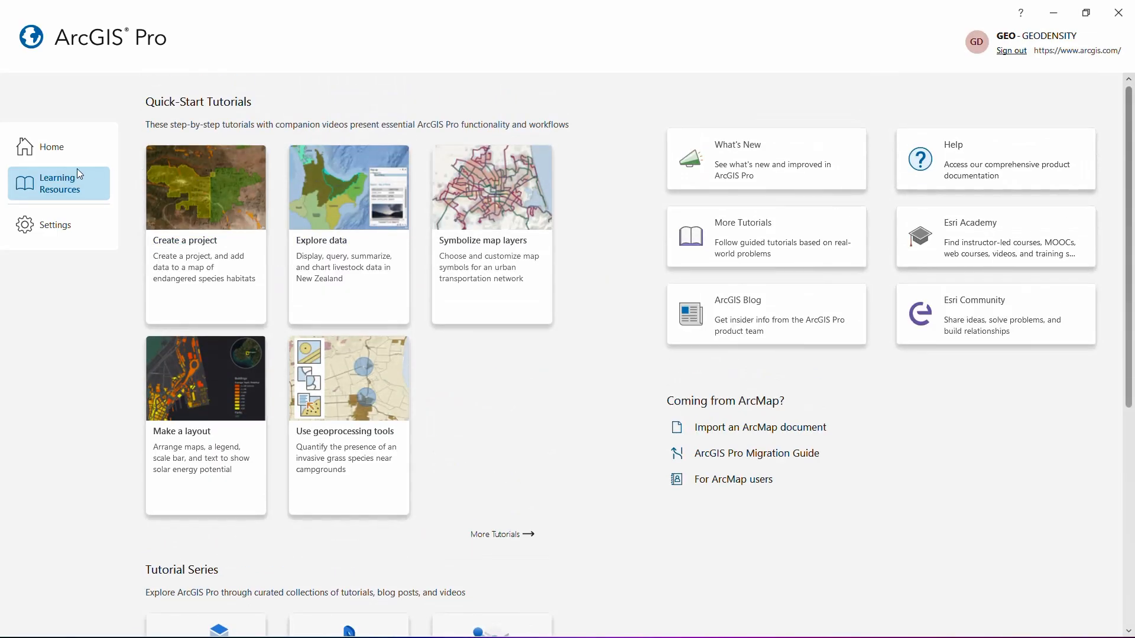
# - Review the product information and the licensing details in the application settings
pyautogui.click(42, 227)
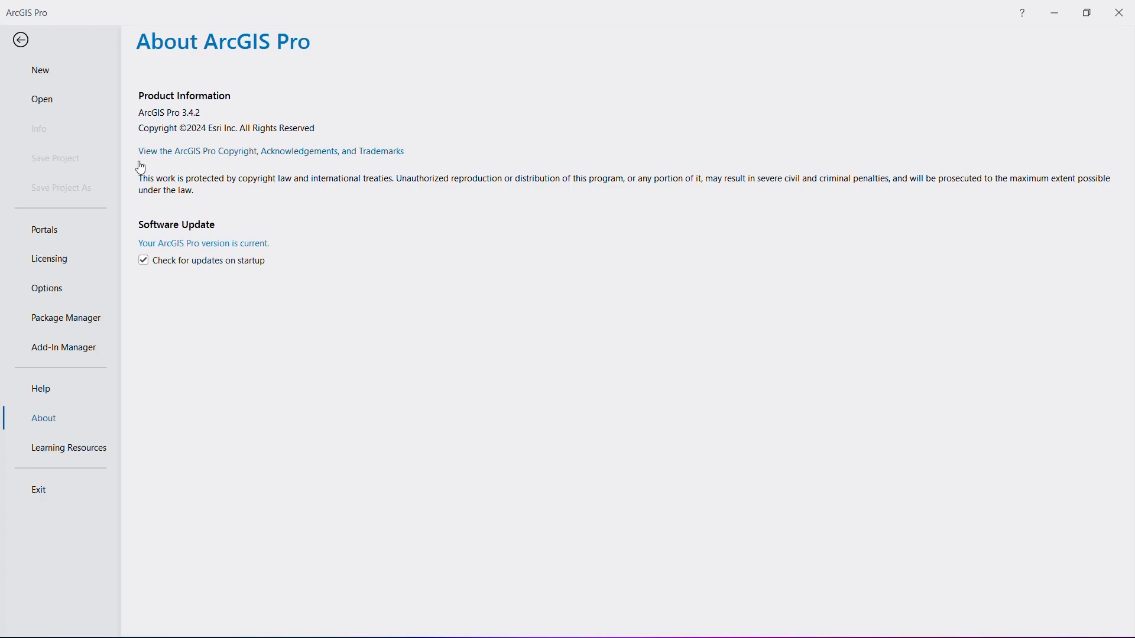
pyautogui.click(50, 267)
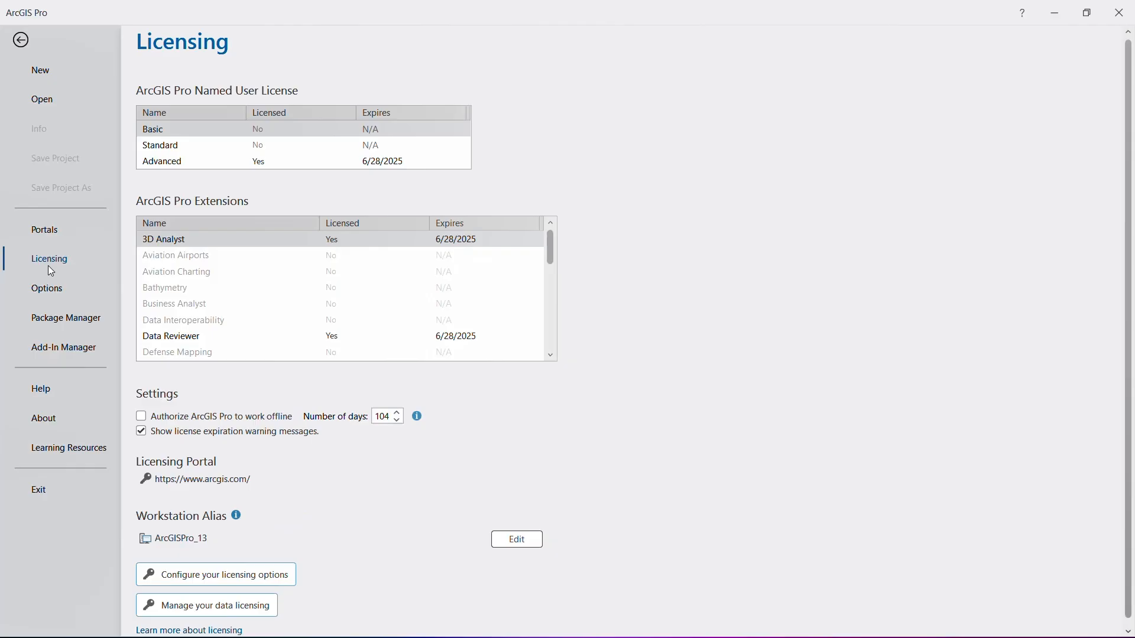
# - Inspect the application theme setting in the general options and close the options without changing anything
pyautogui.click(48, 292)
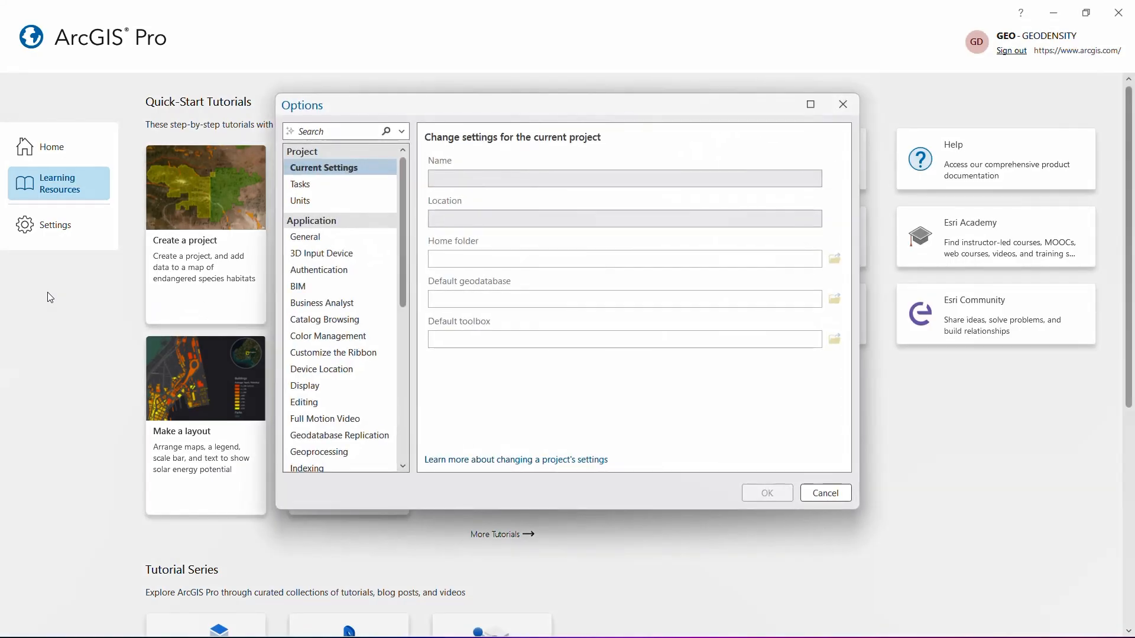
pyautogui.click(311, 235)
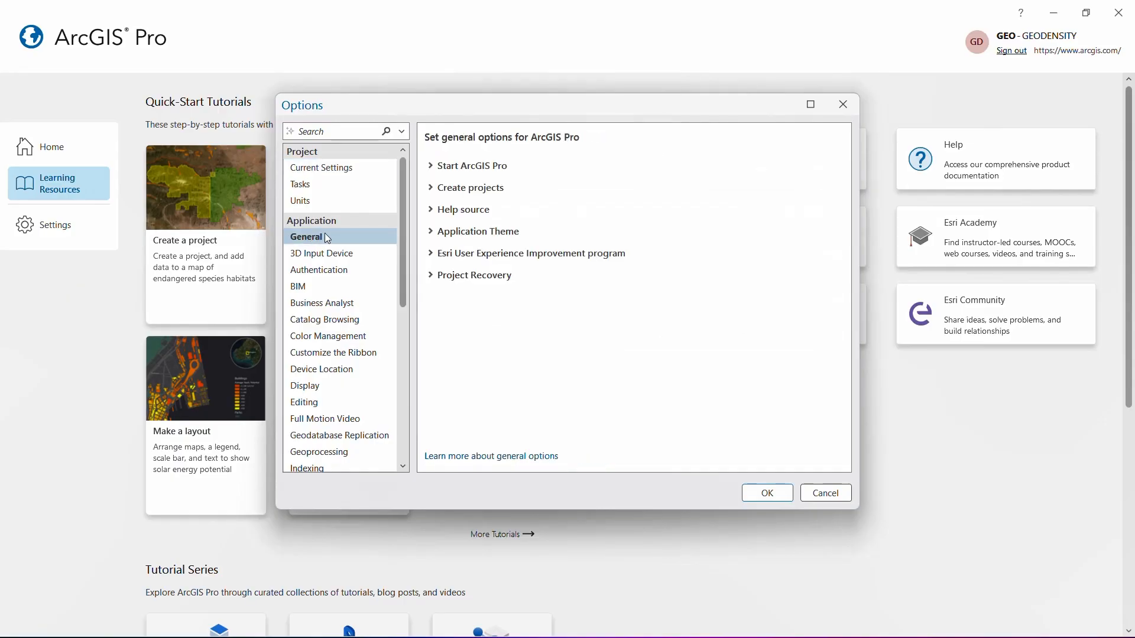
pyautogui.click(440, 234)
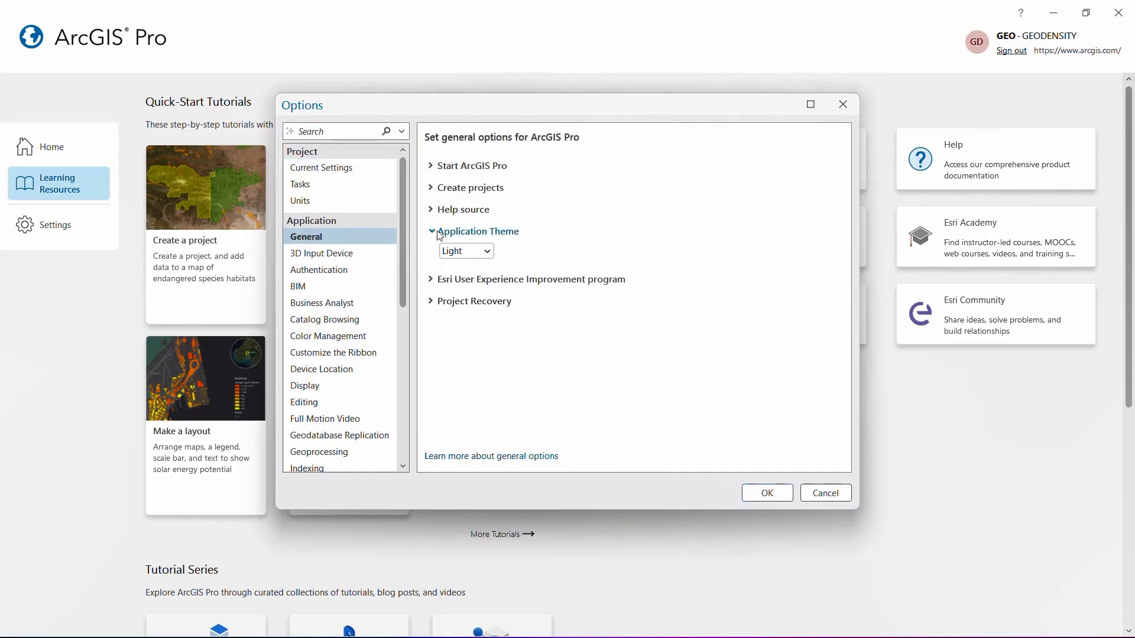
pyautogui.click(487, 252)
pyautogui.click(488, 256)
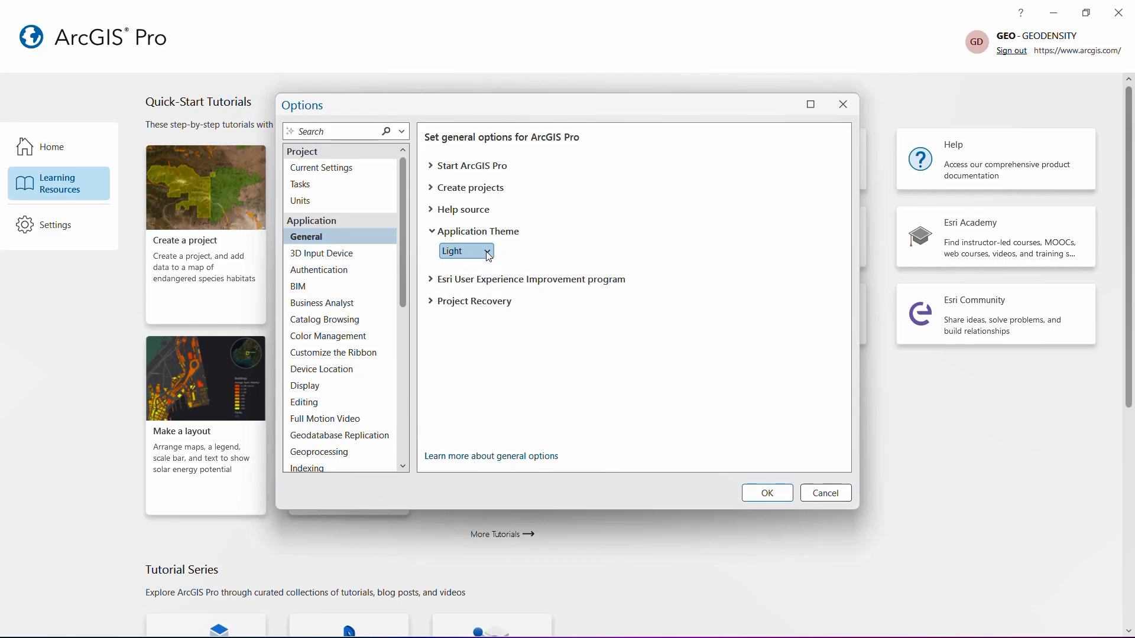
pyautogui.click(844, 104)
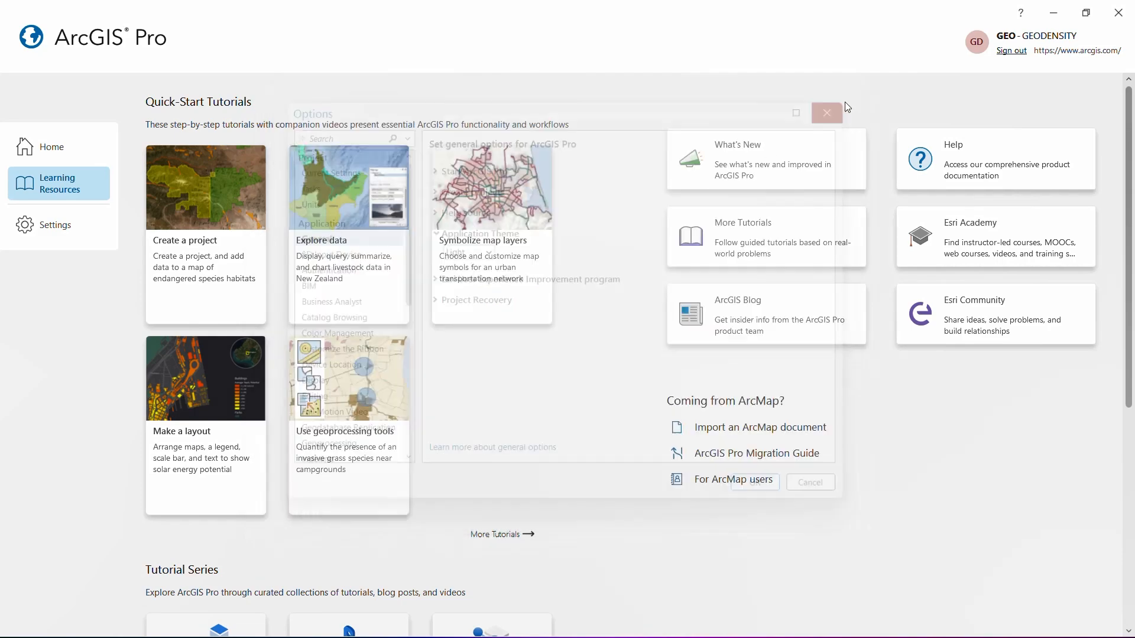
# - Create a new project from the Map template, named Intro_1, in the default location with its own folder
pyautogui.click(58, 152)
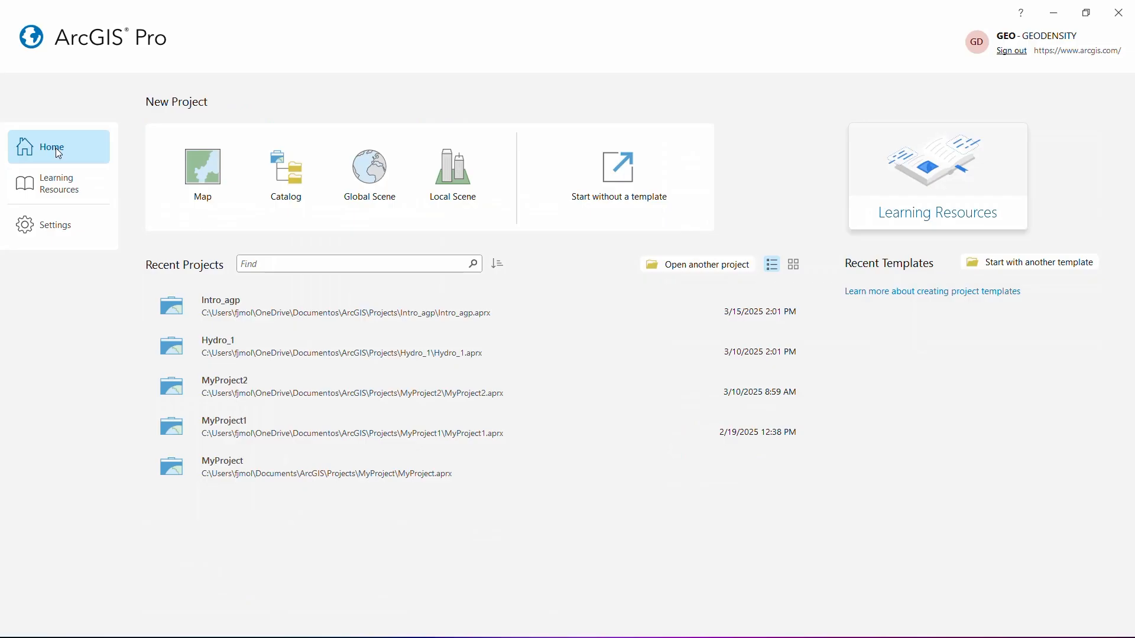
pyautogui.click(205, 165)
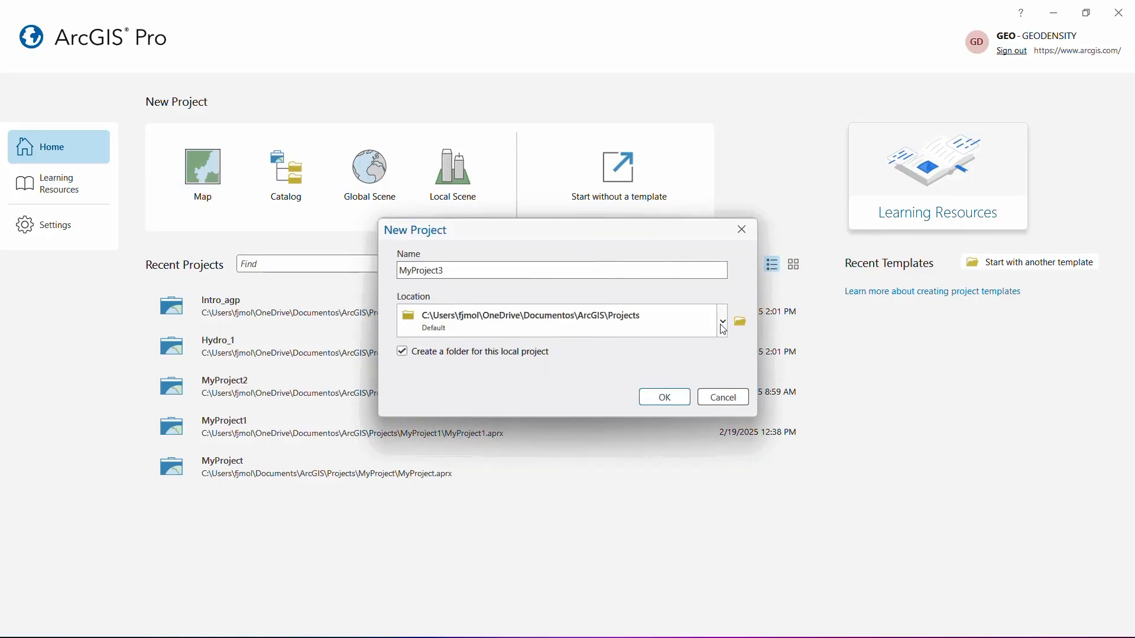
pyautogui.doubleClick(611, 269)
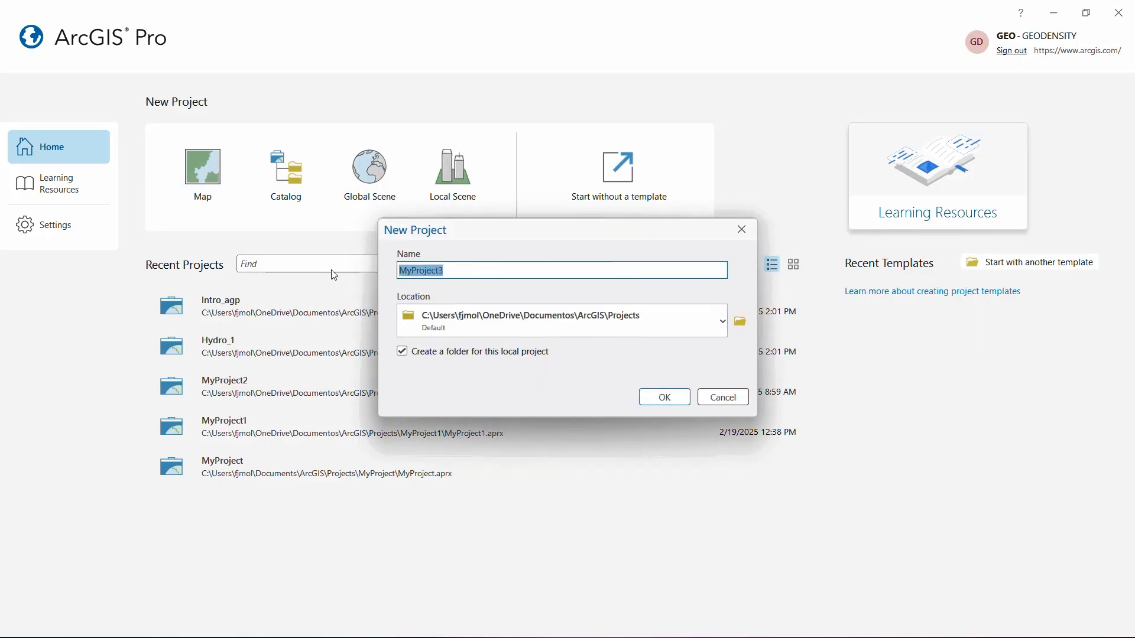
pyautogui.press('BackSpace')
pyautogui.write('Intro_1')
pyautogui.click(403, 352)
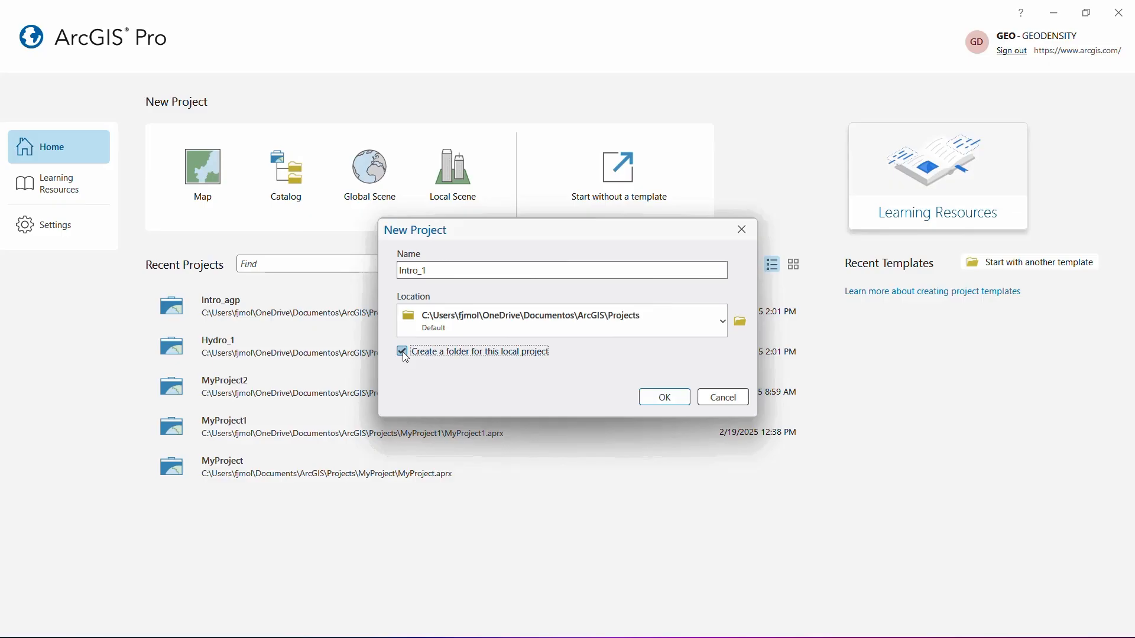
pyautogui.click(664, 397)
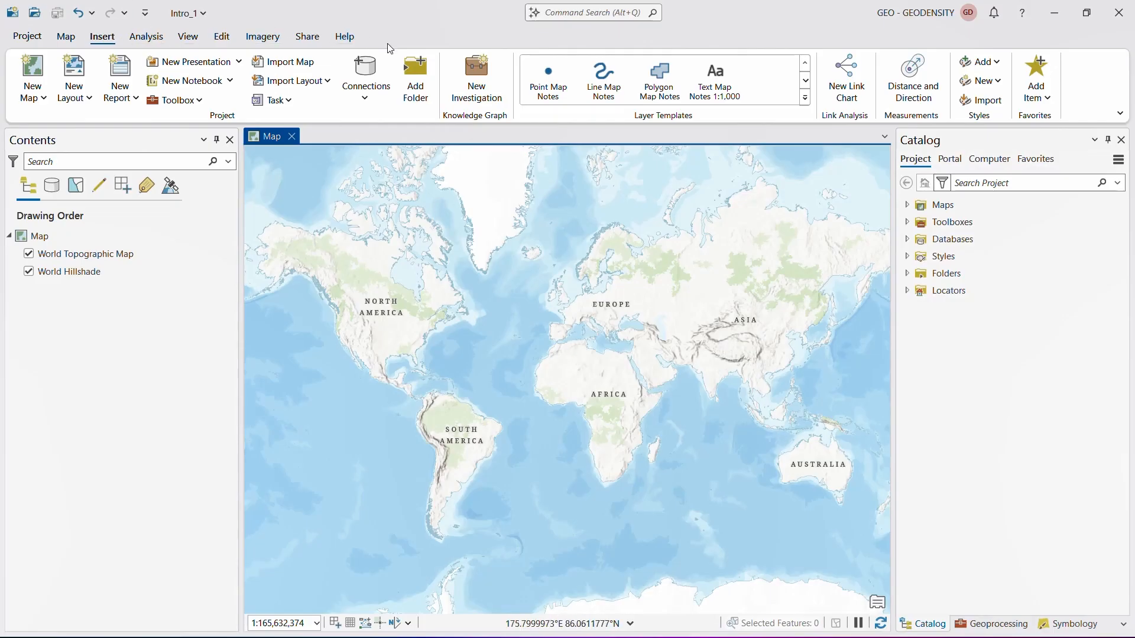
pyautogui.click(318, 37)
pyautogui.click(264, 37)
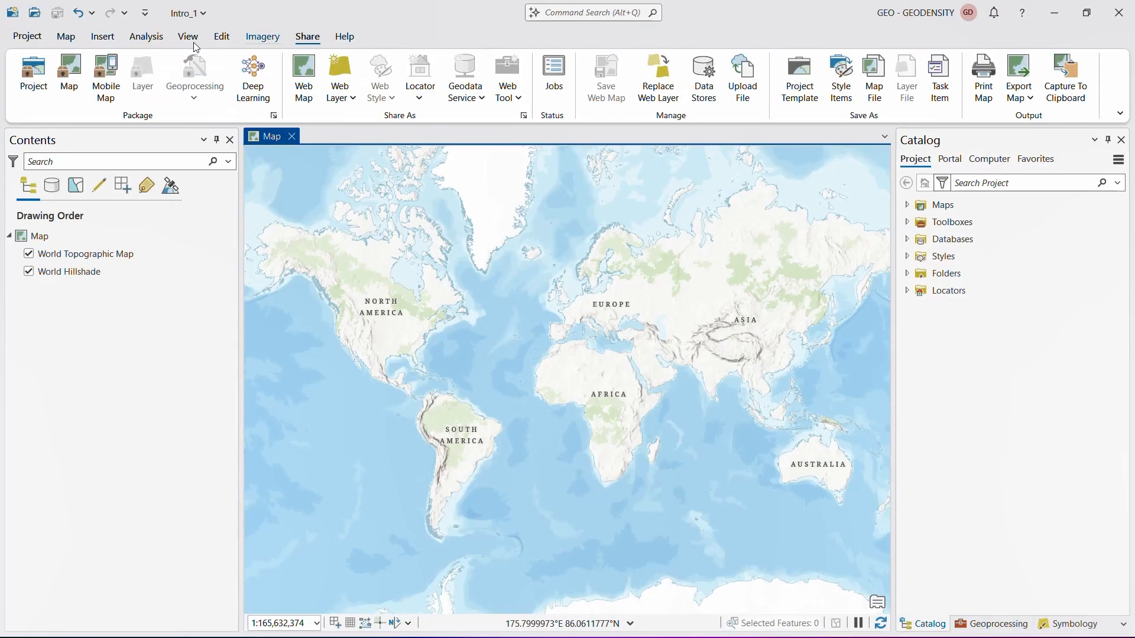
pyautogui.click(190, 36)
pyautogui.click(103, 37)
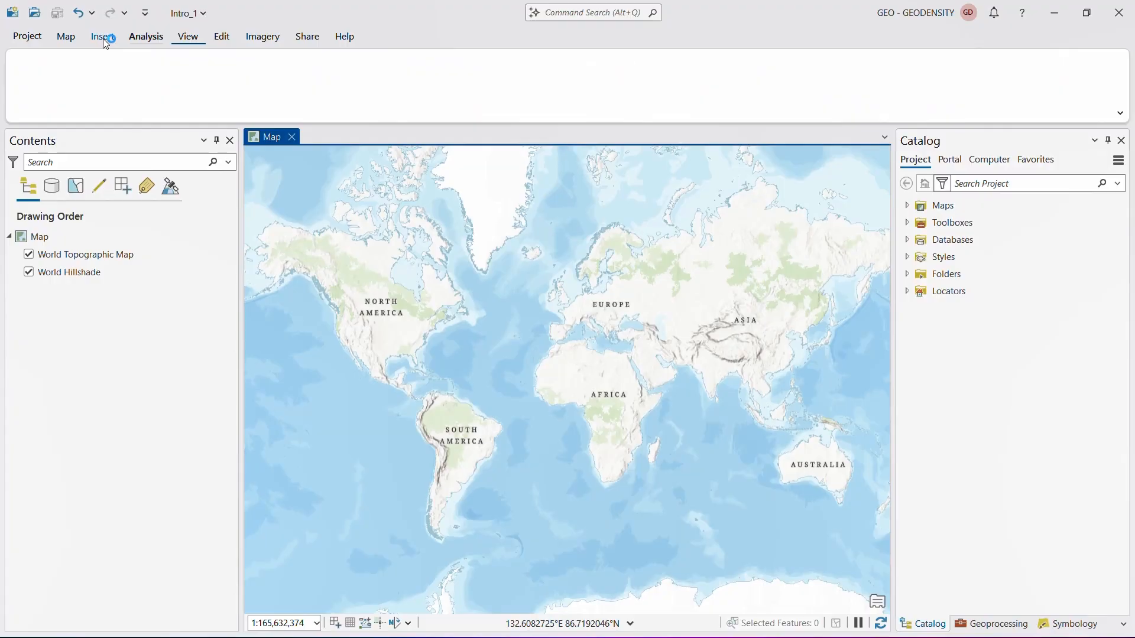
# - Change the map's basemap to Imagery Hybrid
pyautogui.click(68, 36)
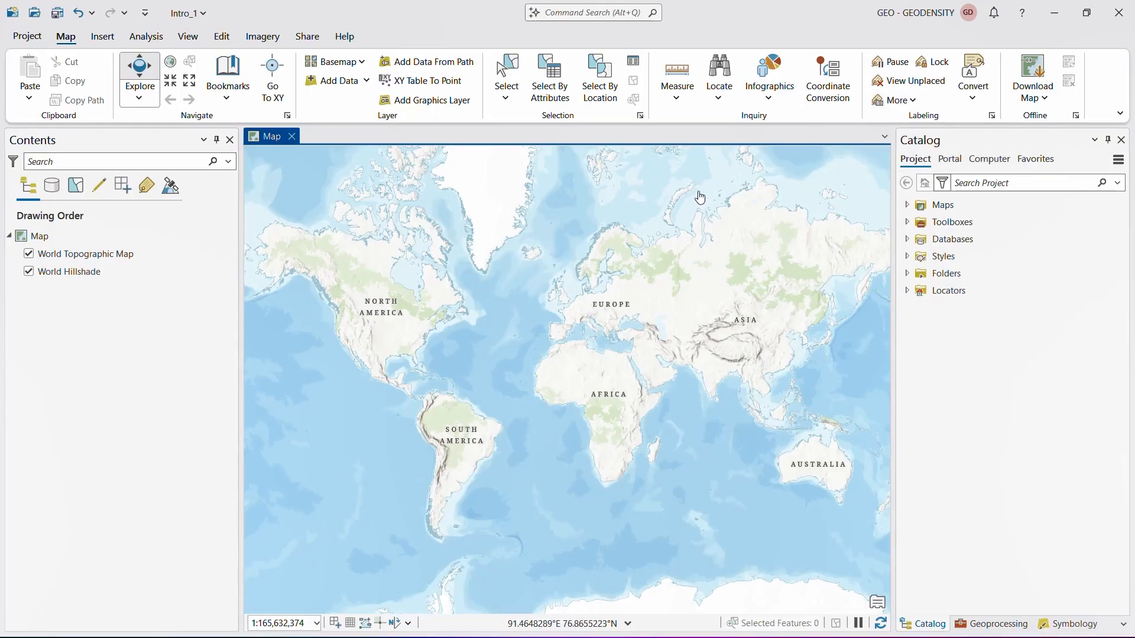
pyautogui.click(357, 62)
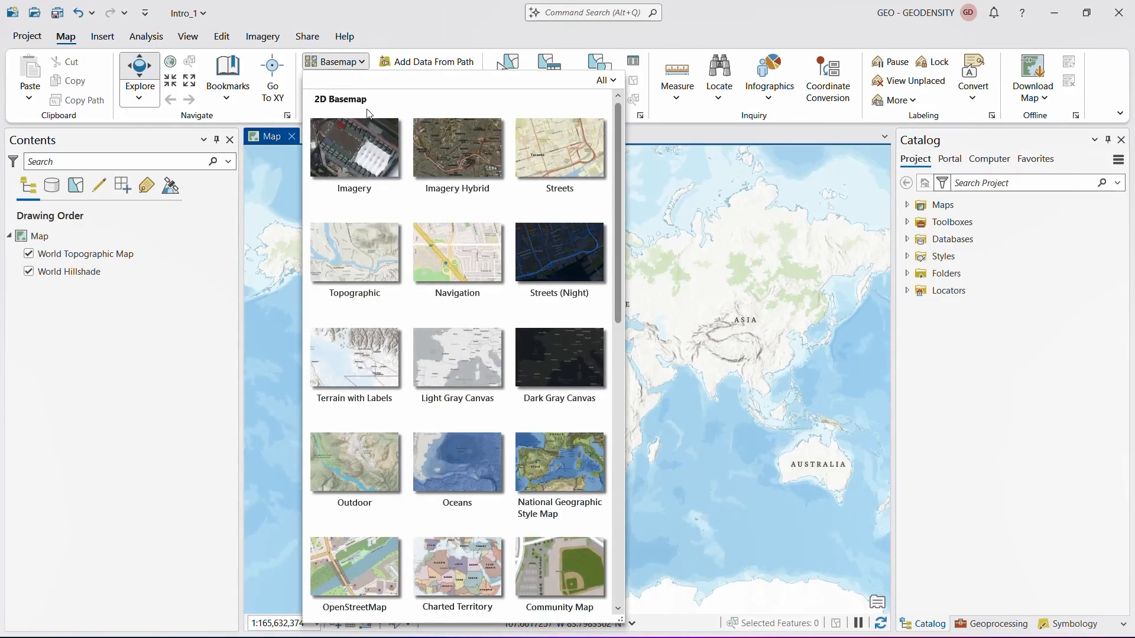
pyautogui.scroll(-3, 413, 325)
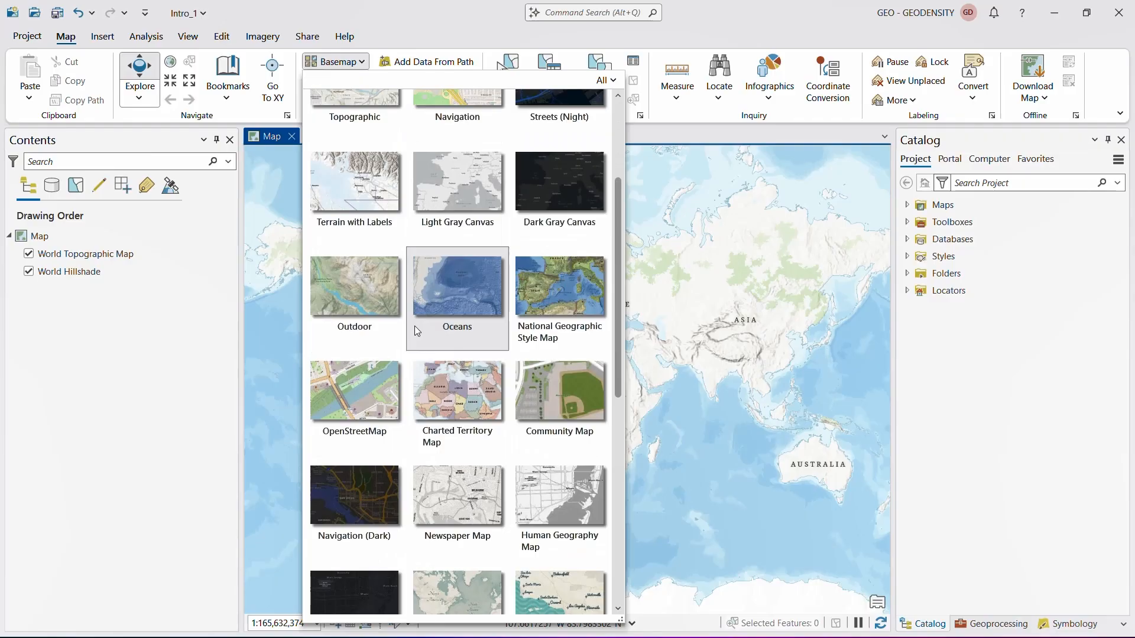
pyautogui.scroll(2, 414, 325)
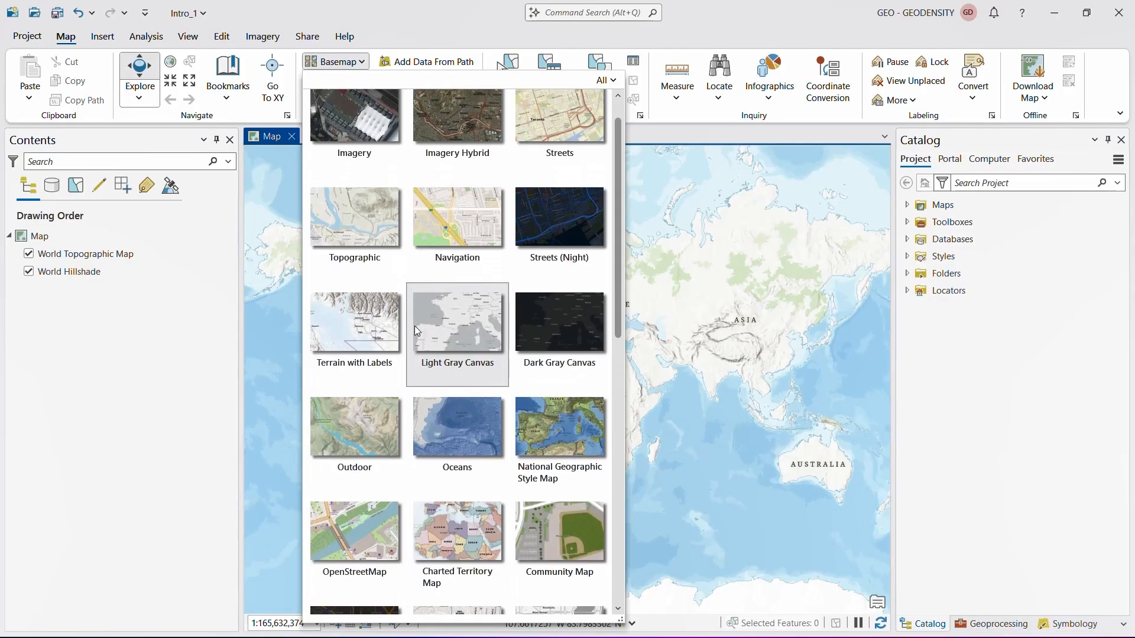
pyautogui.scroll(1, 414, 325)
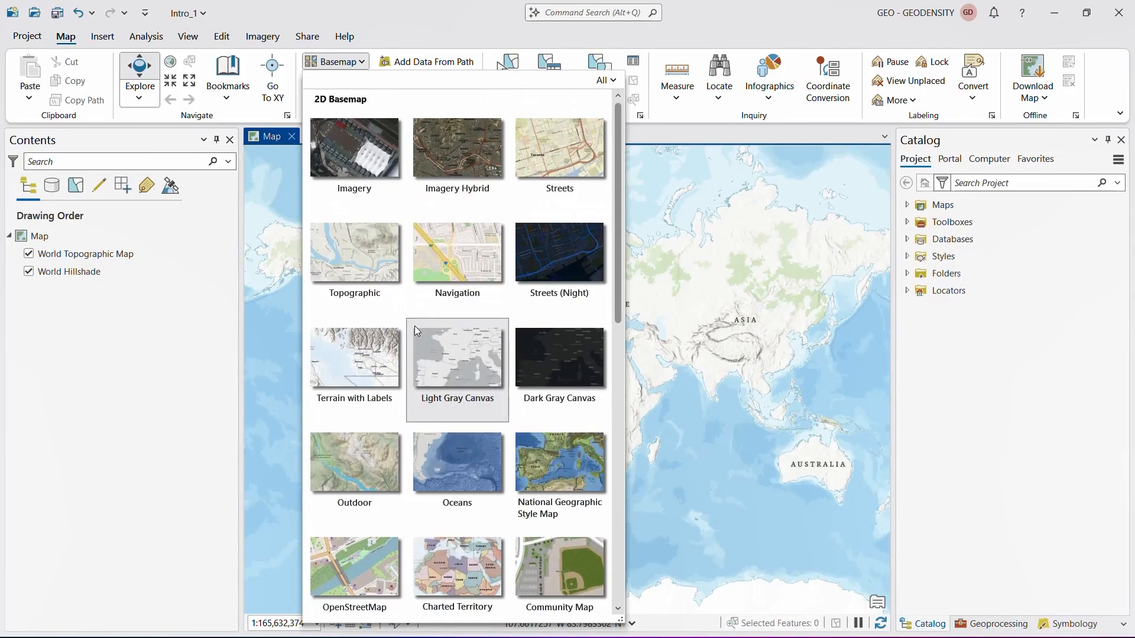
pyautogui.click(459, 161)
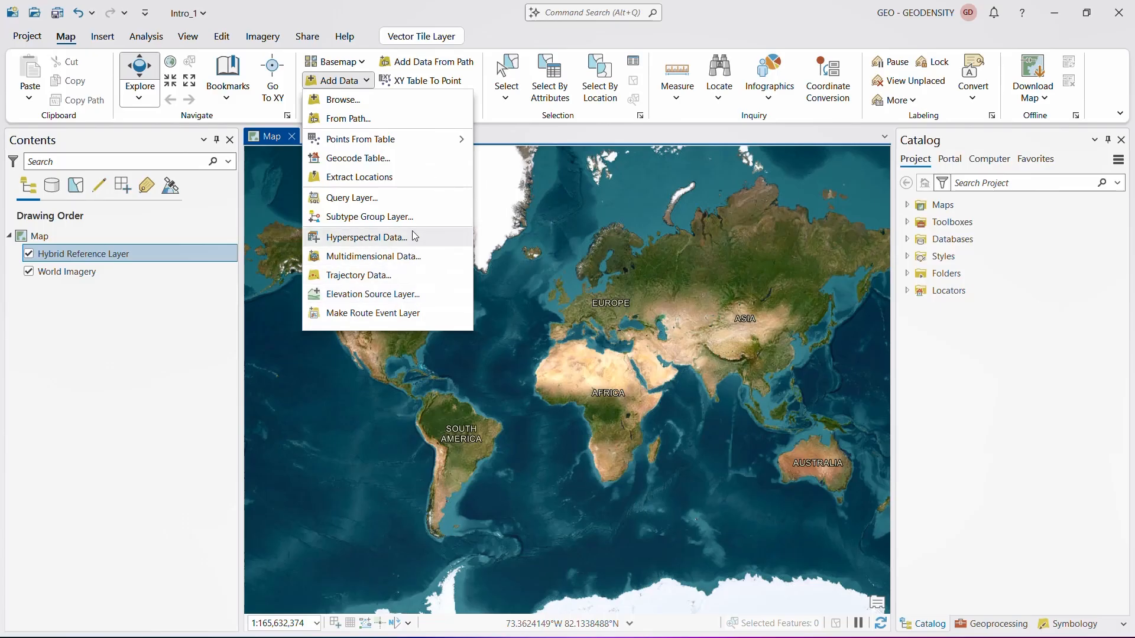
# - Start browsing for an existing dataset to add to the map
pyautogui.click(374, 102)
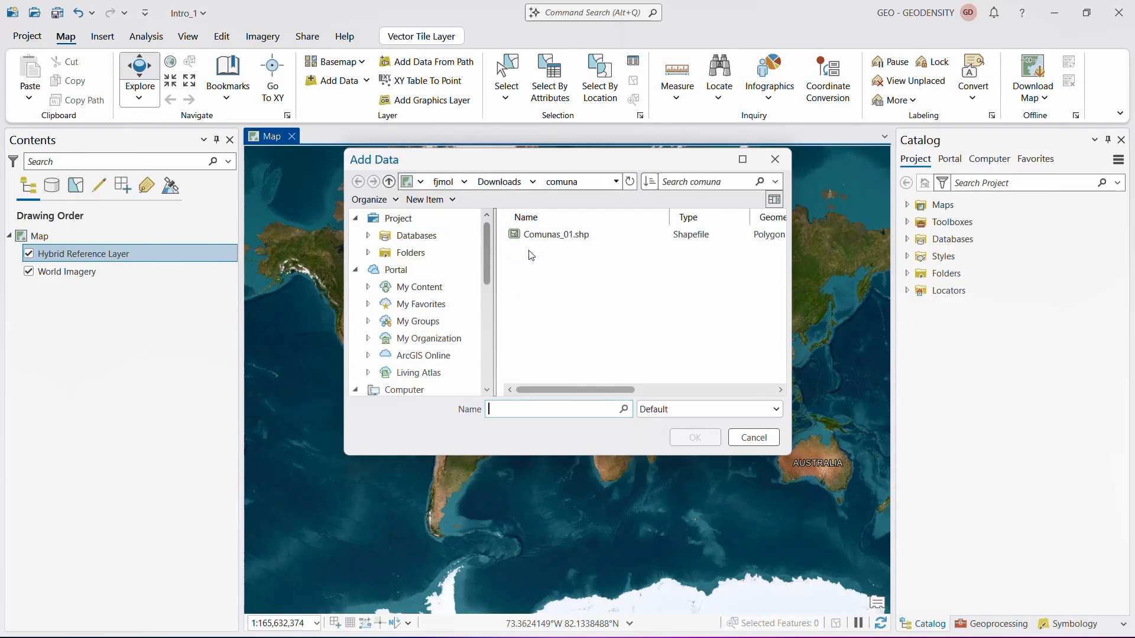
pyautogui.click(367, 253)
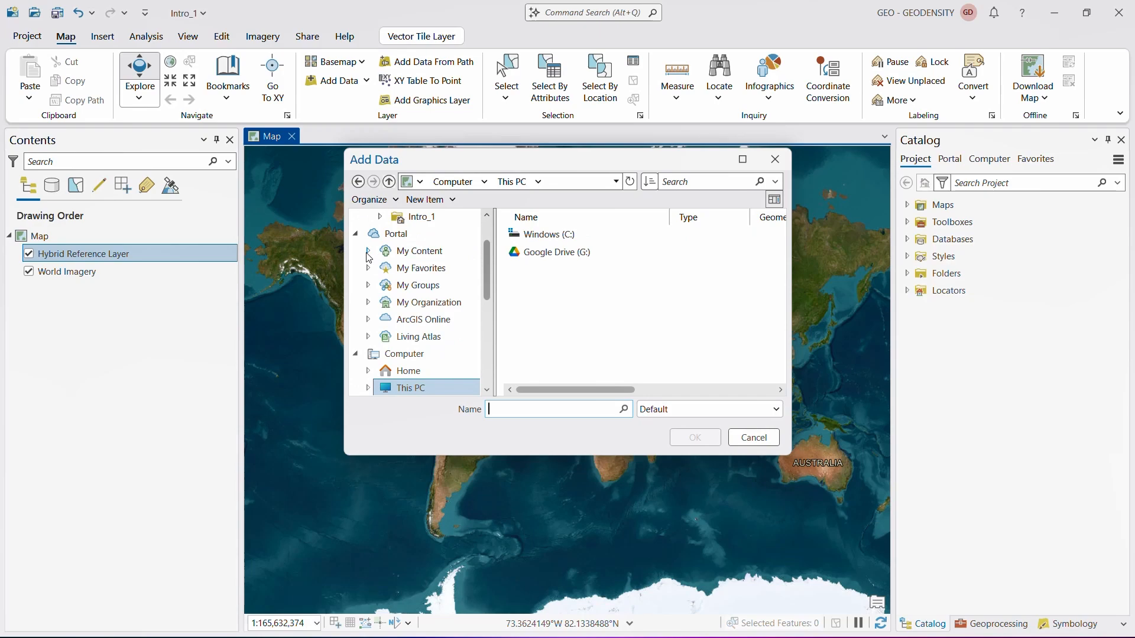
pyautogui.scroll(1, 368, 257)
pyautogui.click(423, 270)
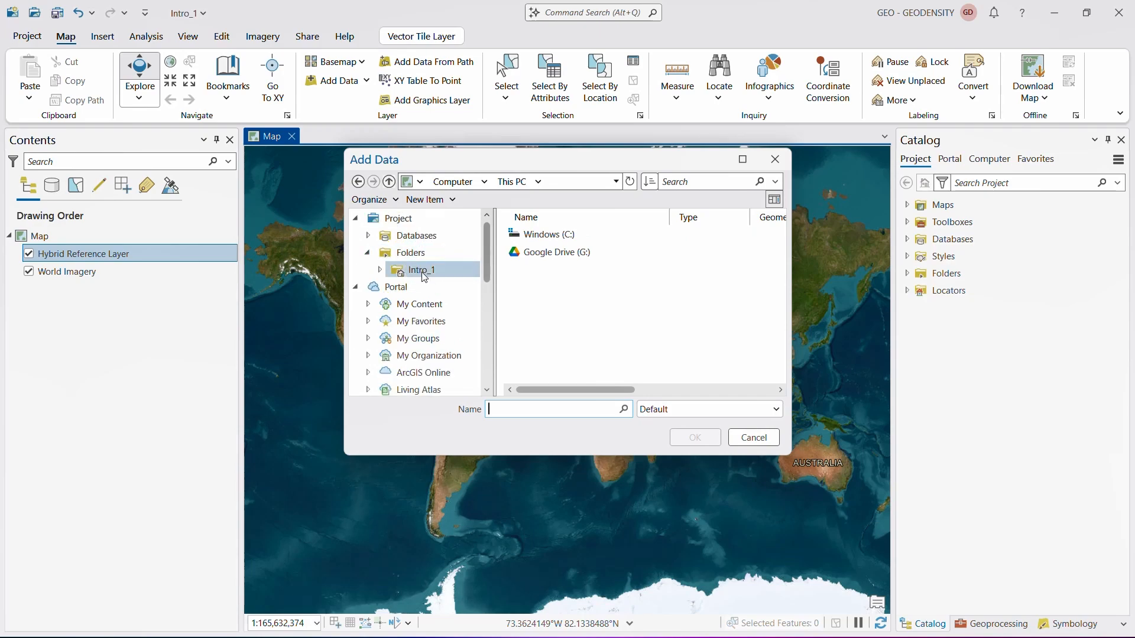
pyautogui.click(367, 253)
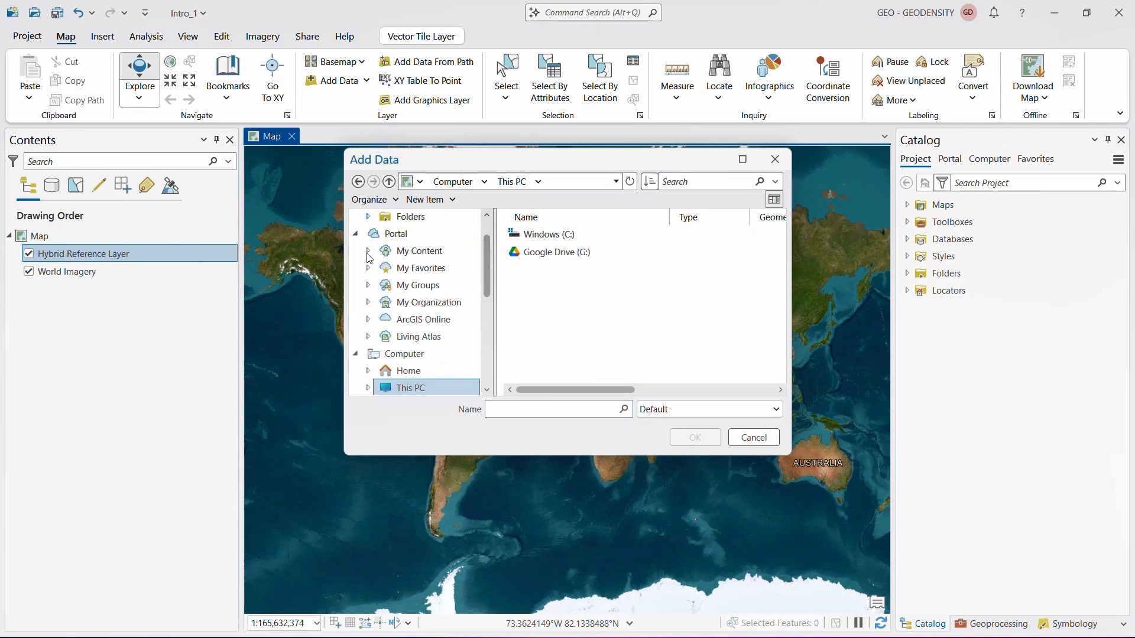
pyautogui.click(358, 183)
# - Add the Comunas_01.shp polygon shapefile from the comuna folder in Downloads to the map
pyautogui.click(526, 236)
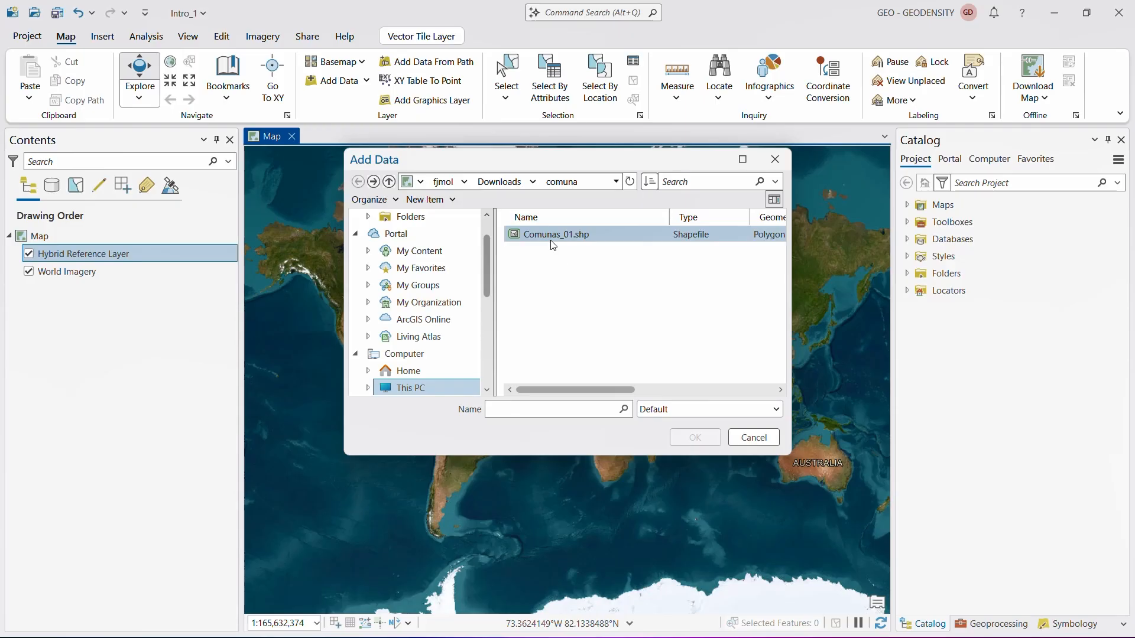
pyautogui.click(550, 240)
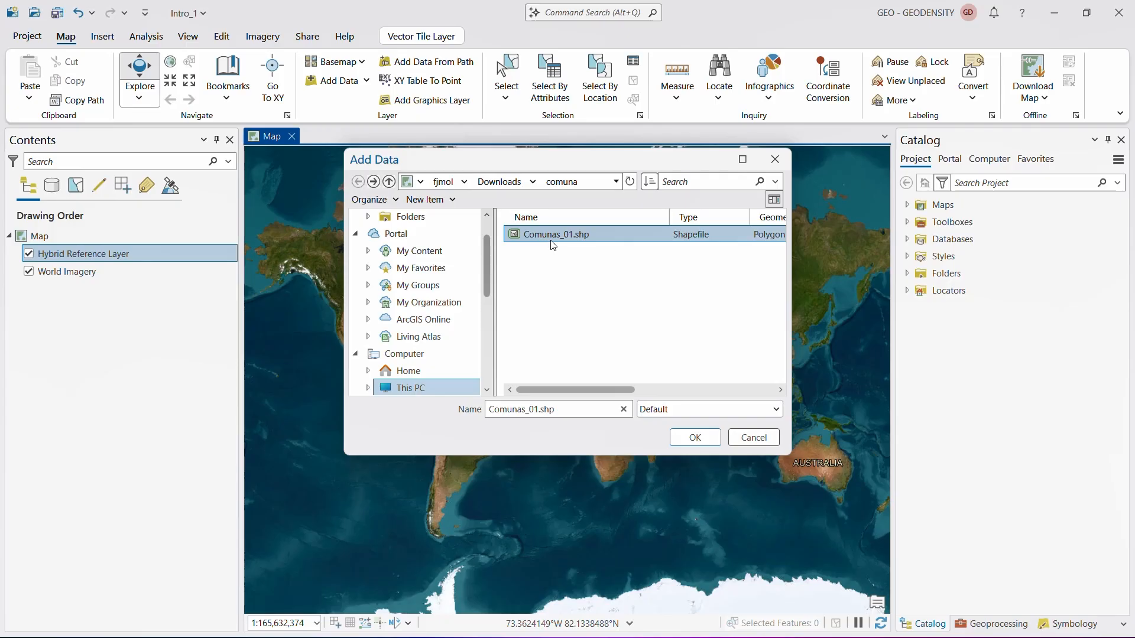
pyautogui.click(711, 442)
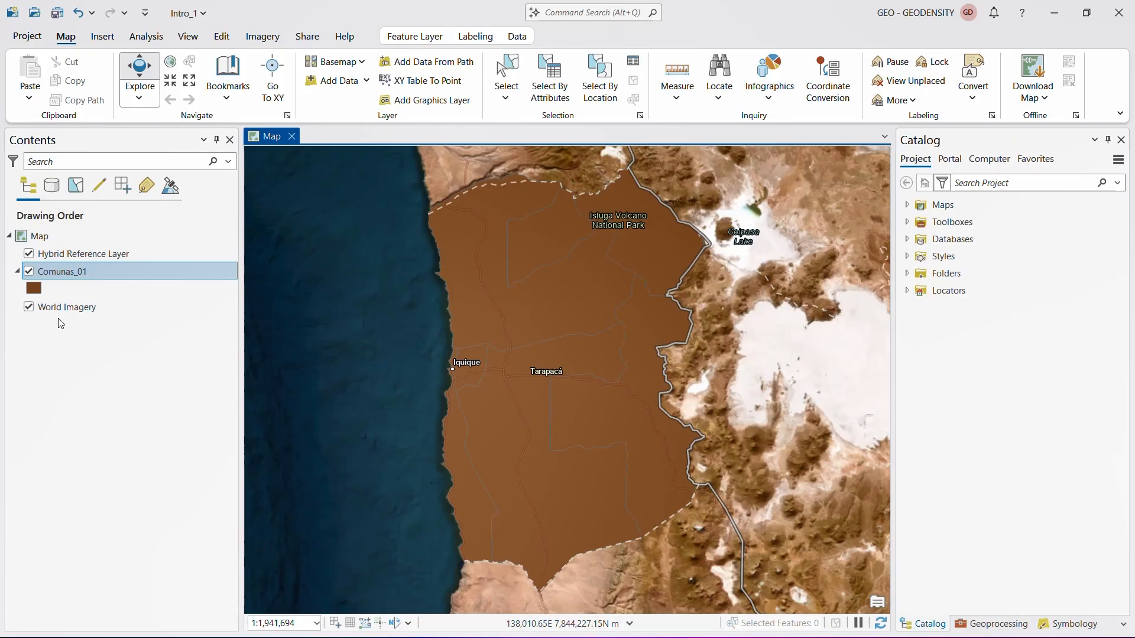
# - Examine the fields and records in the attribute table of the Comunas_01 layer, and close the table
pyautogui.rightClick(60, 273)
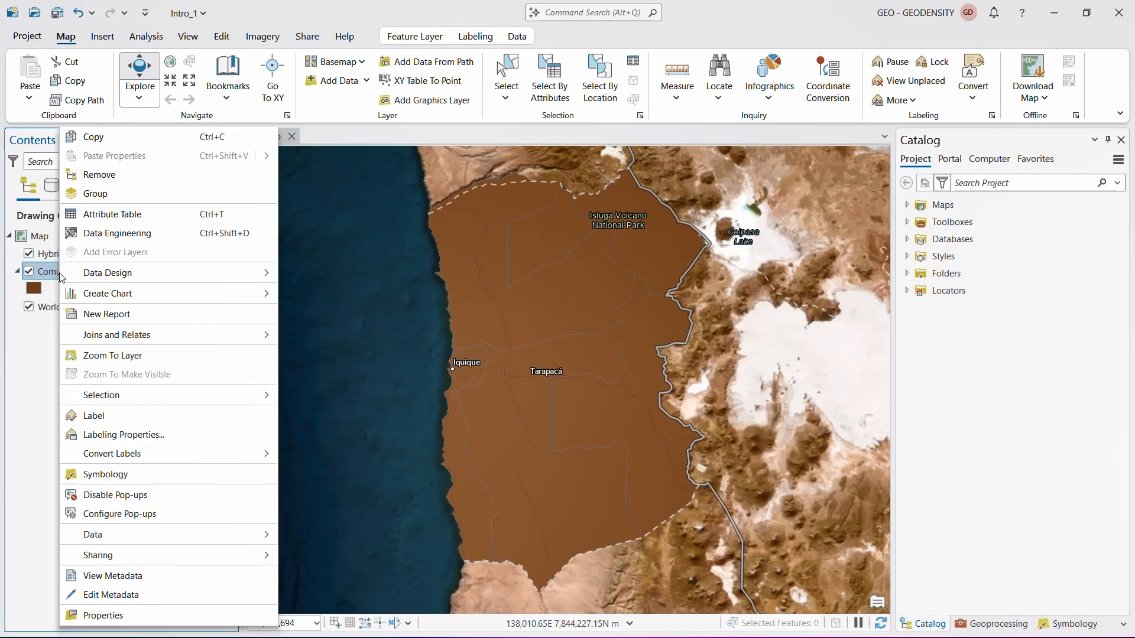
pyautogui.click(118, 214)
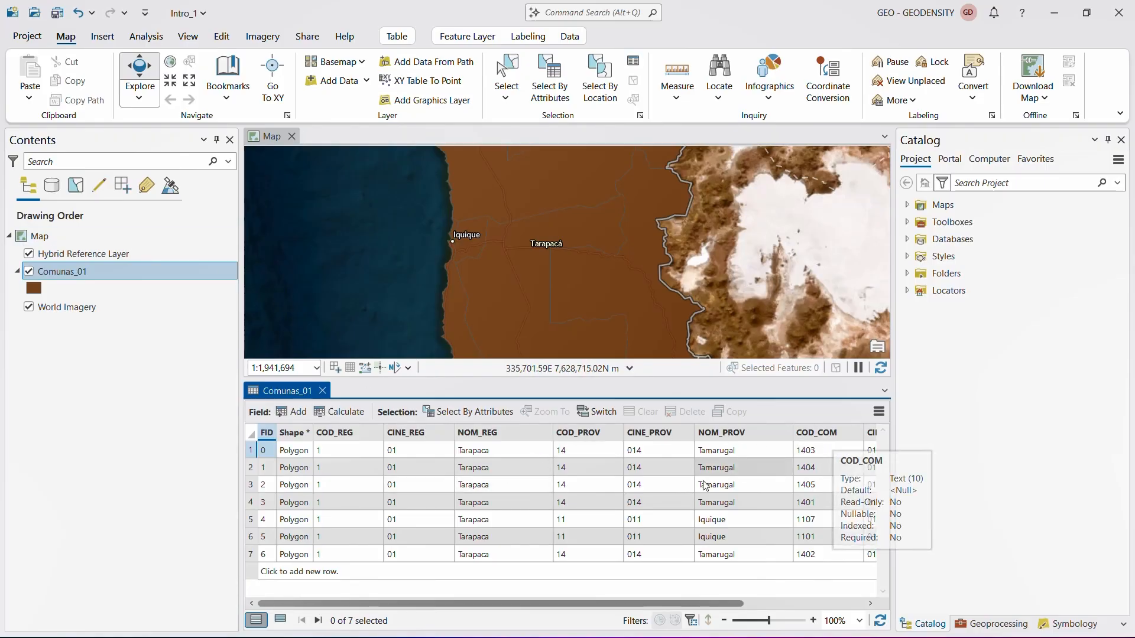
pyautogui.moveTo(536, 603); pyautogui.dragTo(507, 612)
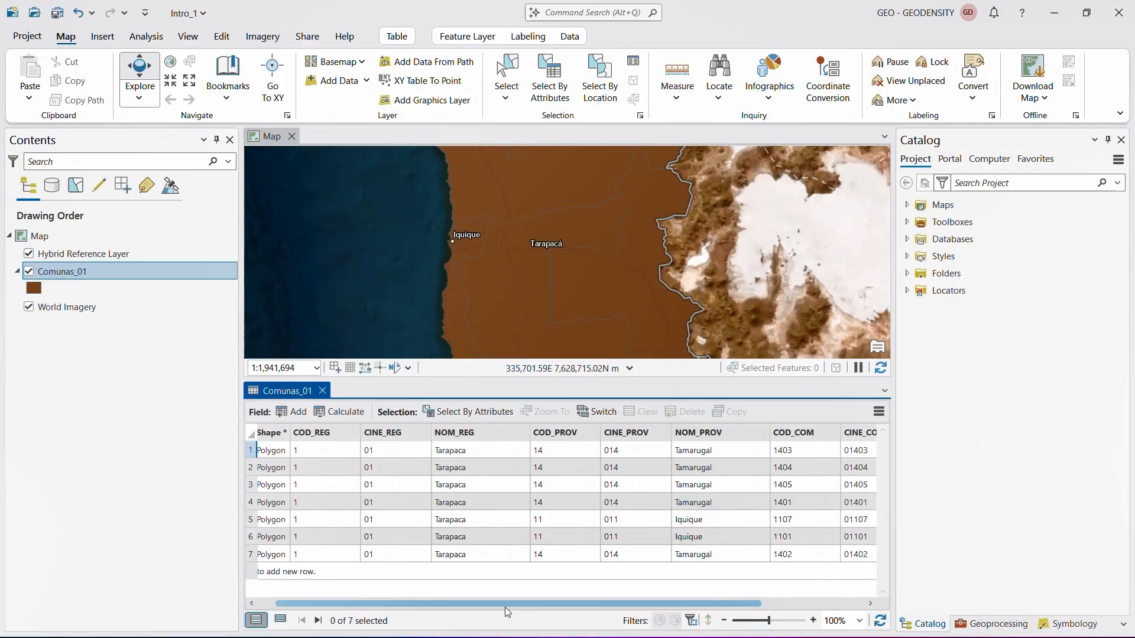
pyautogui.click(322, 390)
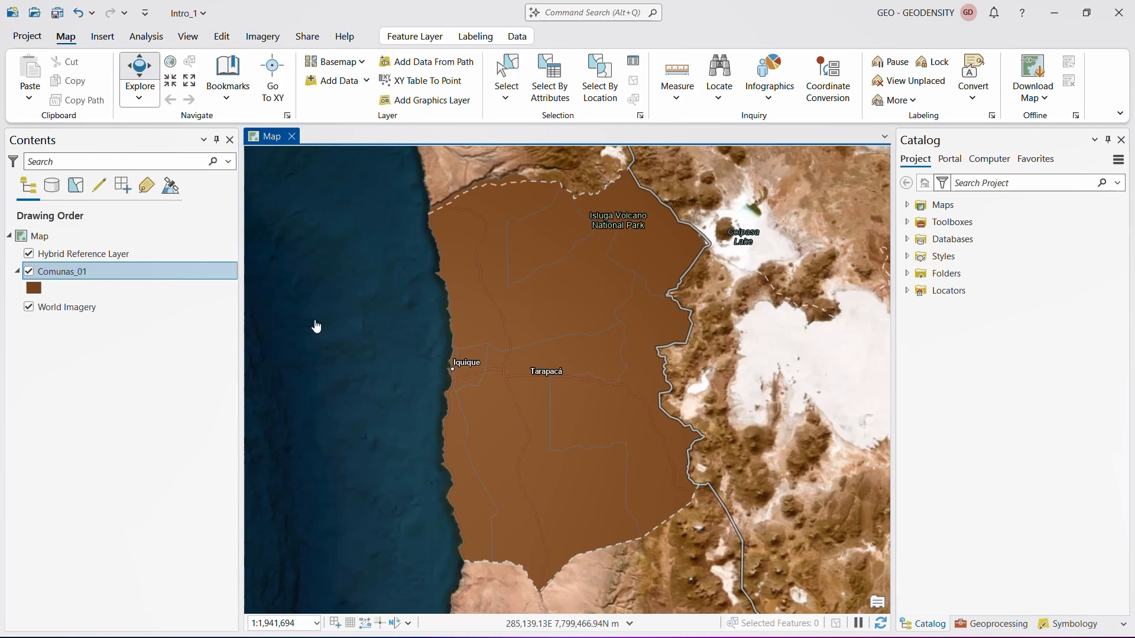
# - Select the Comunas_01 layer and review the symbology methods available for it
pyautogui.click(61, 237)
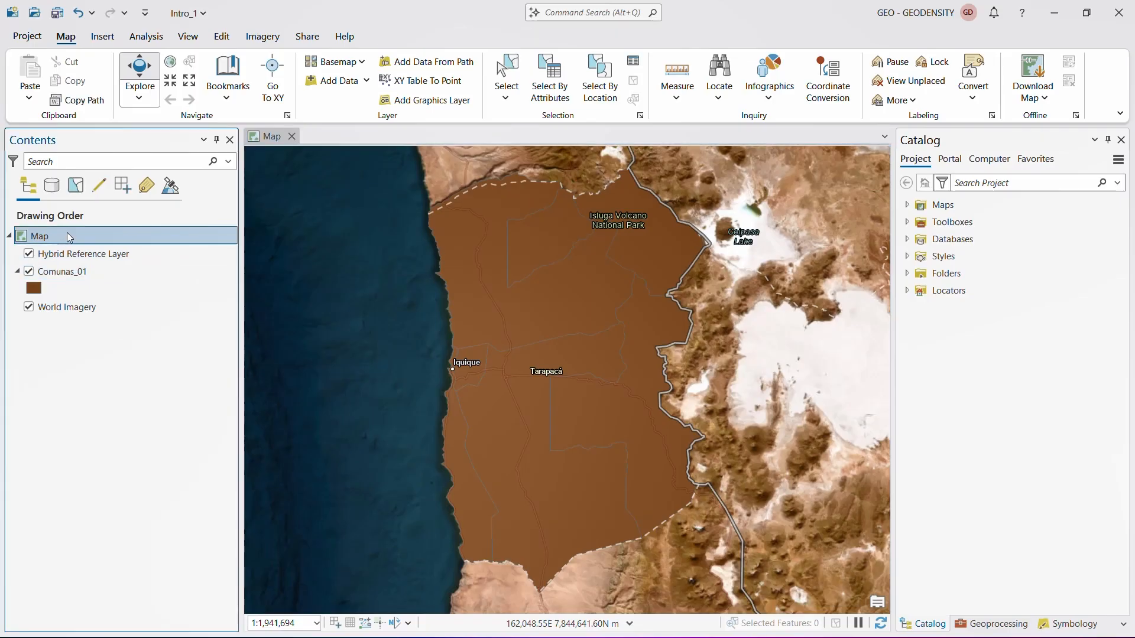
pyautogui.click(70, 274)
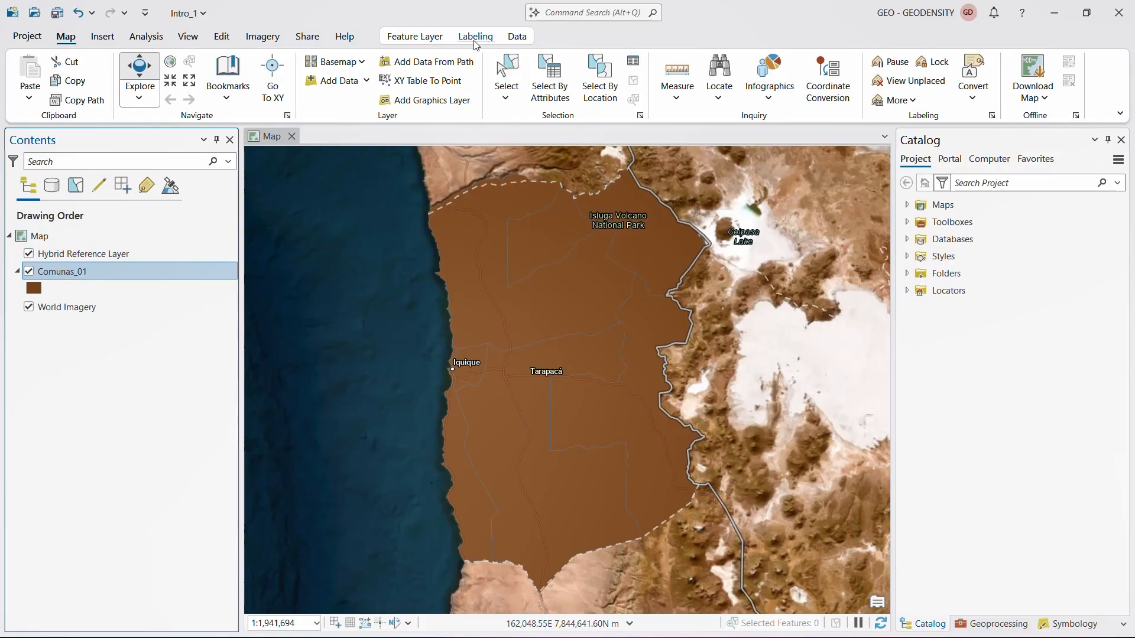
pyautogui.click(426, 37)
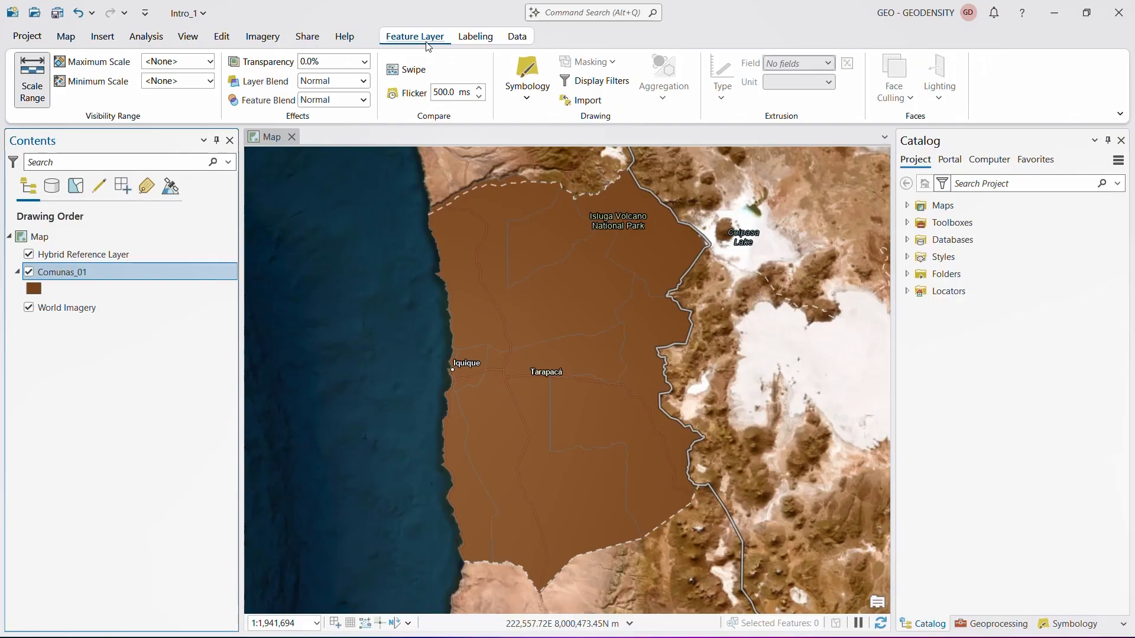
pyautogui.click(528, 98)
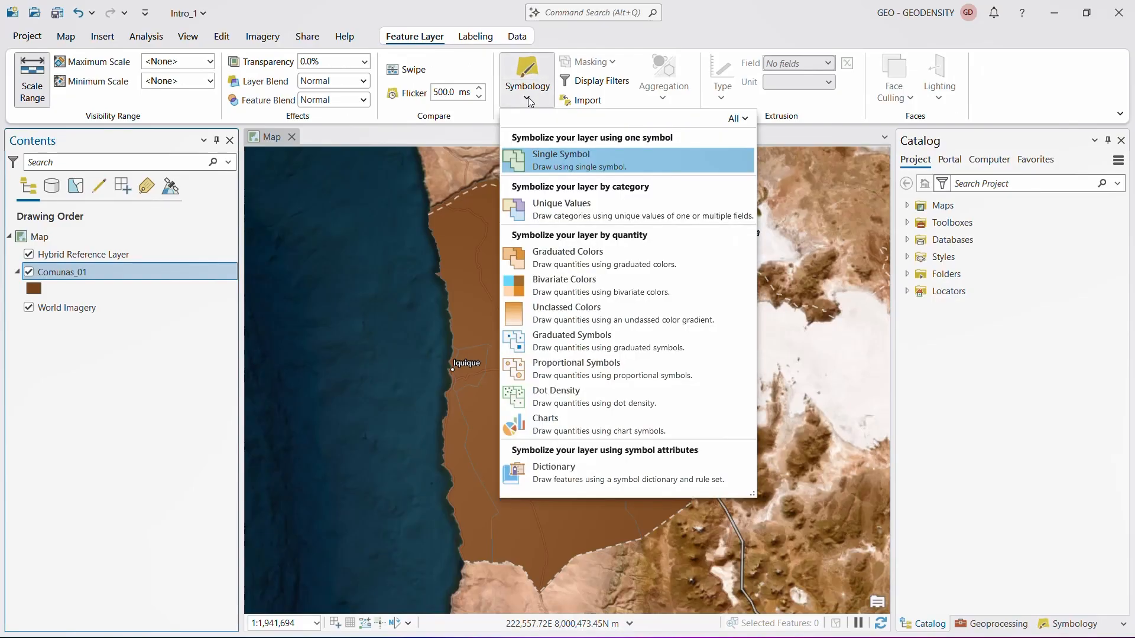
pyautogui.click(528, 97)
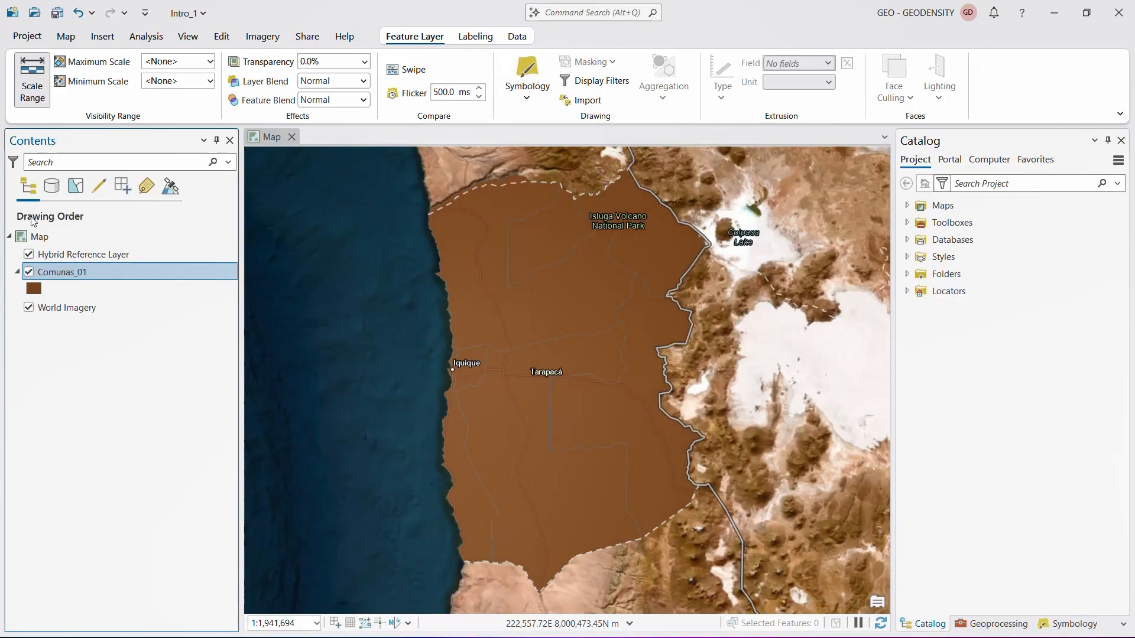
pyautogui.rightClick(45, 272)
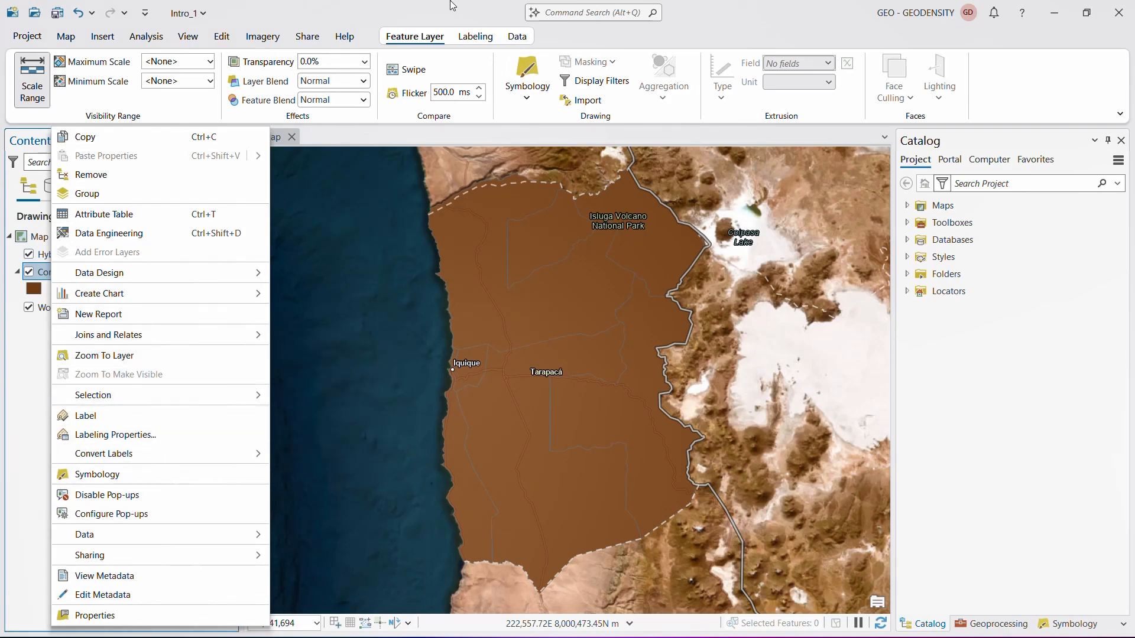
pyautogui.click(142, 476)
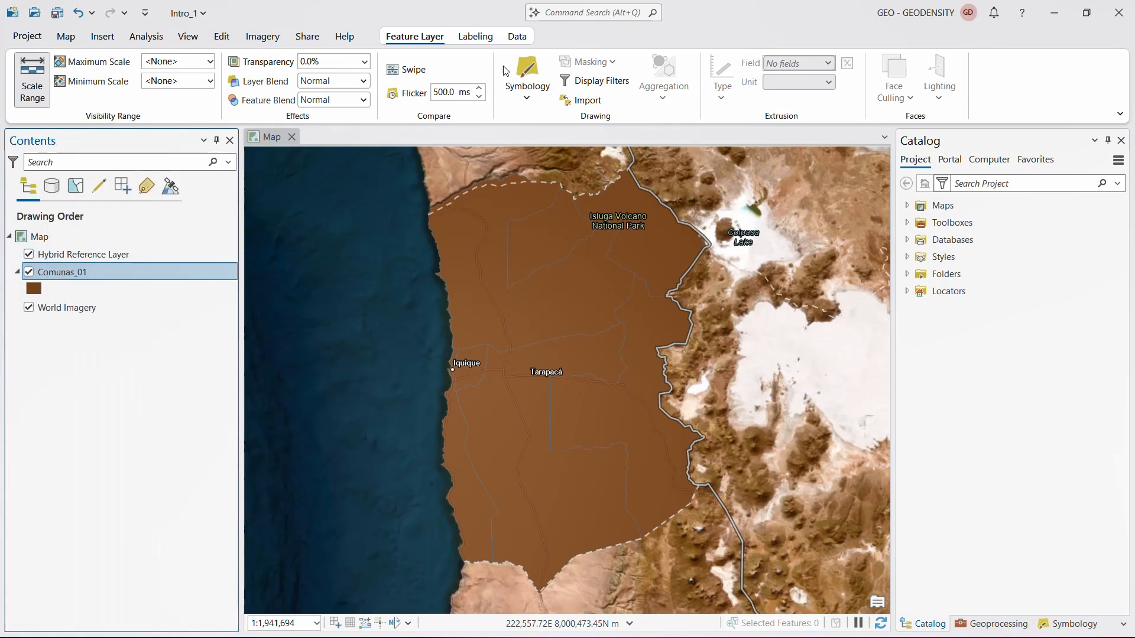
# - Symbolize the Comunas_01 layer by Unique Values using the COD_COM field
pyautogui.click(528, 100)
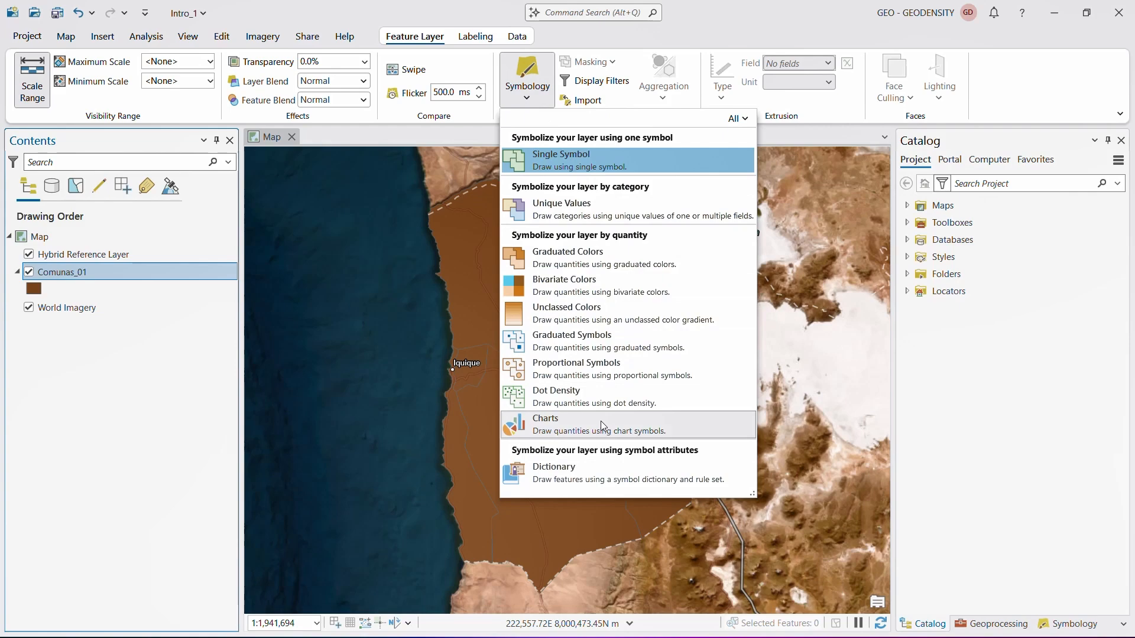
pyautogui.click(565, 207)
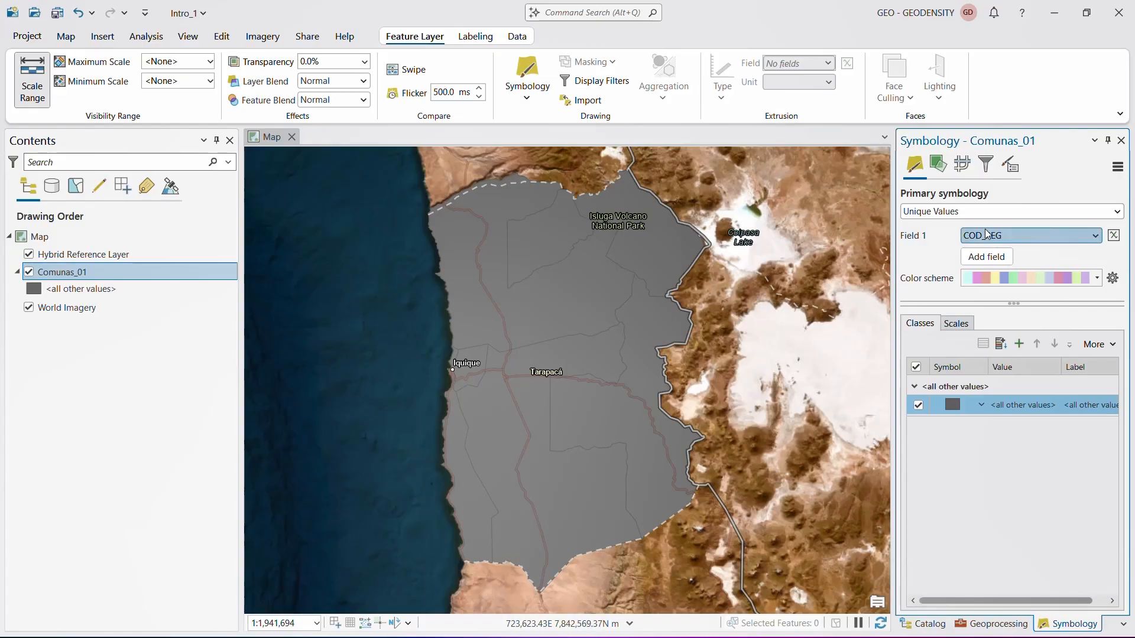
pyautogui.click(1055, 236)
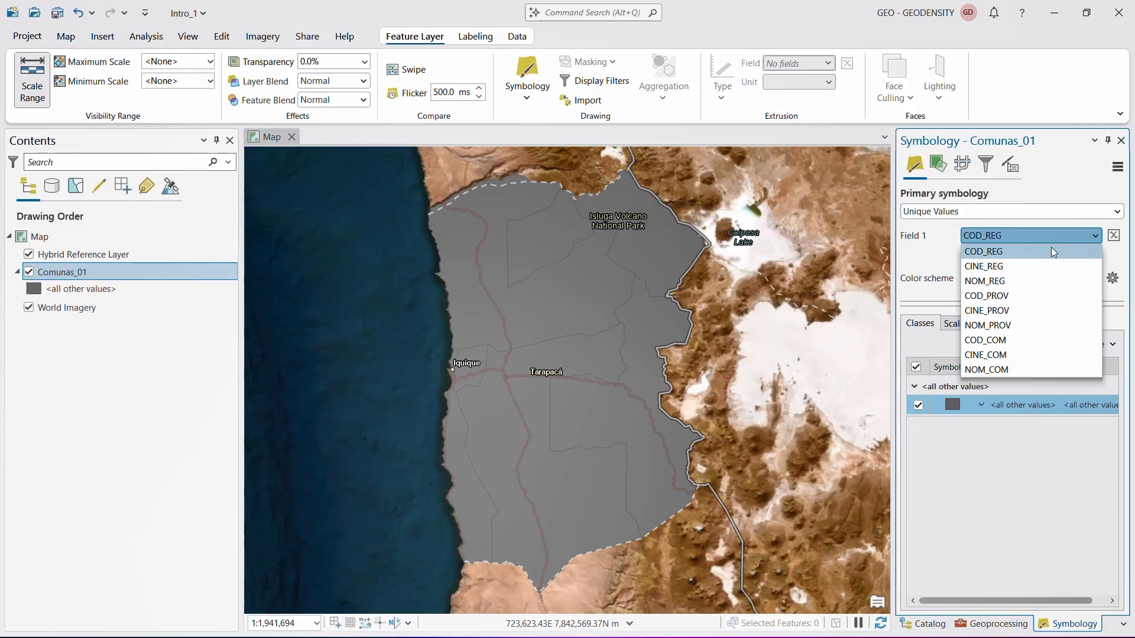
pyautogui.click(1023, 338)
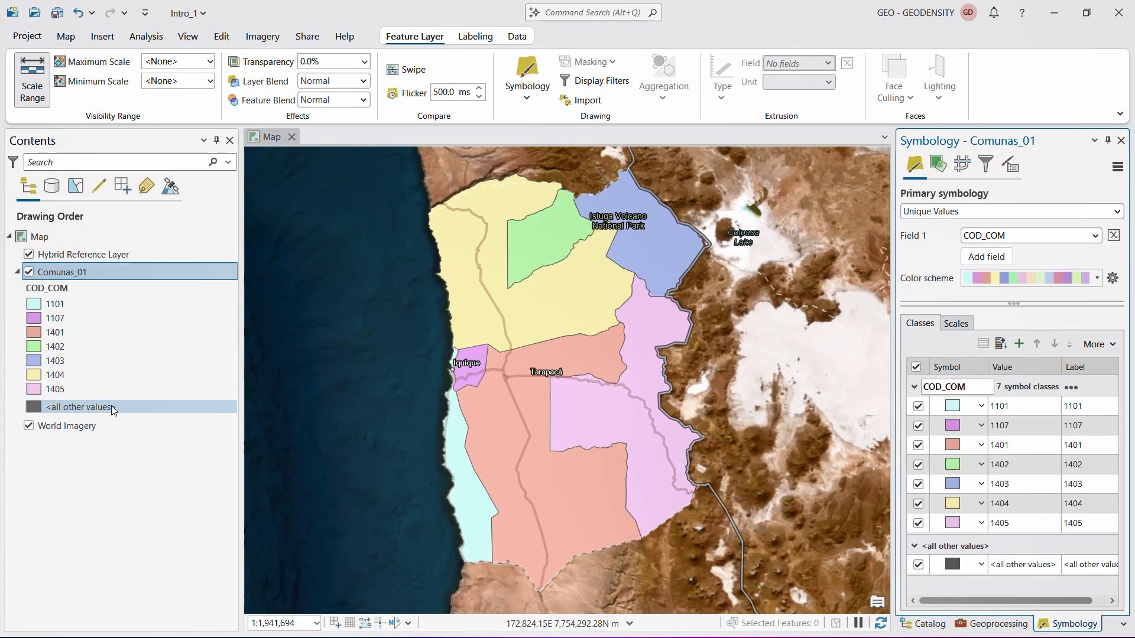
# - Exclude the all-other-values class from the Comunas_01 symbology and close the symbology settings
pyautogui.click(1107, 348)
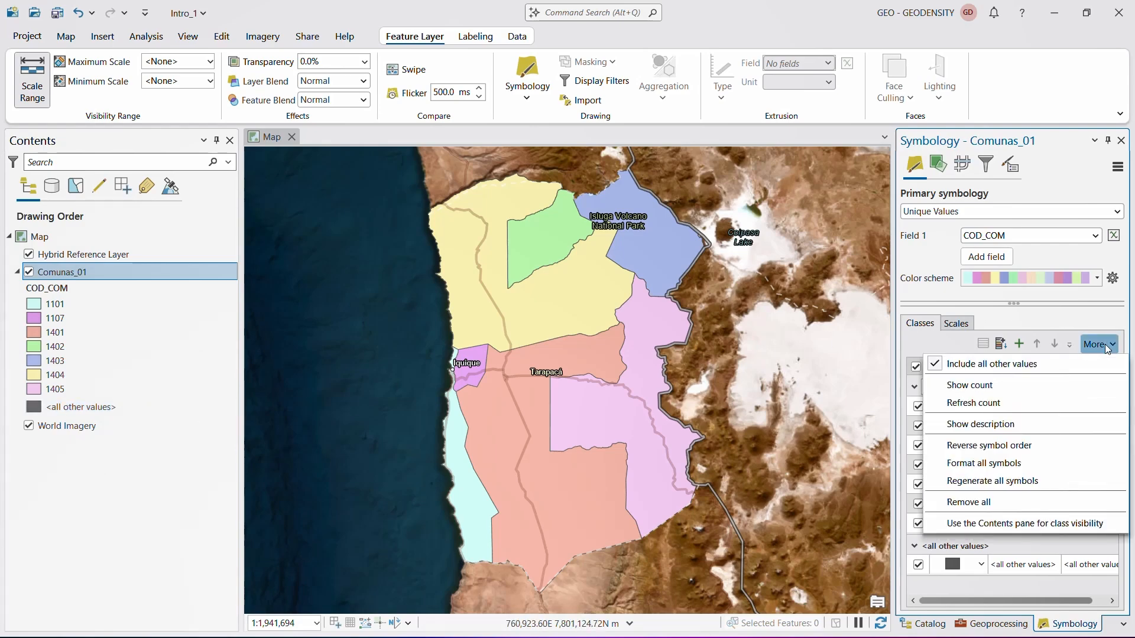
pyautogui.click(1058, 366)
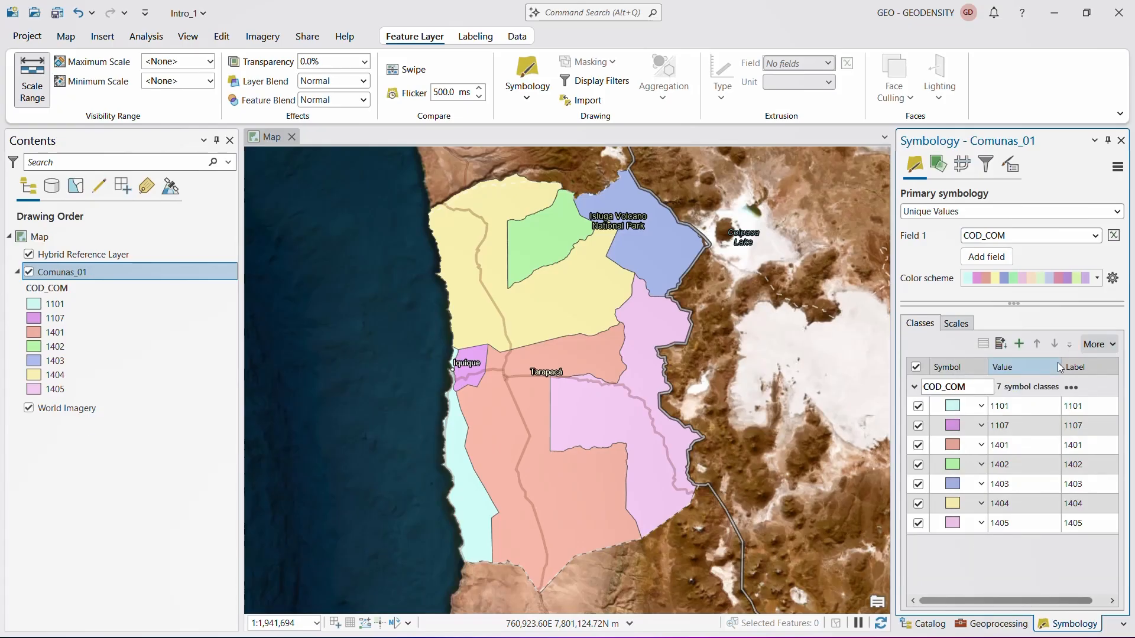
pyautogui.click(1121, 141)
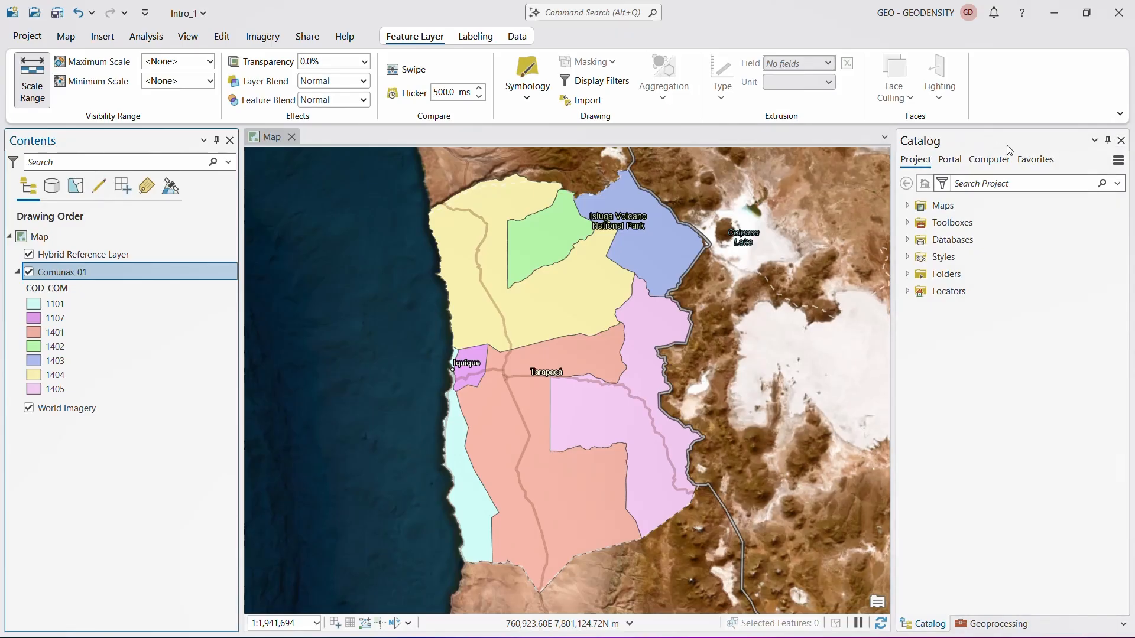
# - Set the transparency of the Comunas_01 layer to 68.5%
pyautogui.click(365, 63)
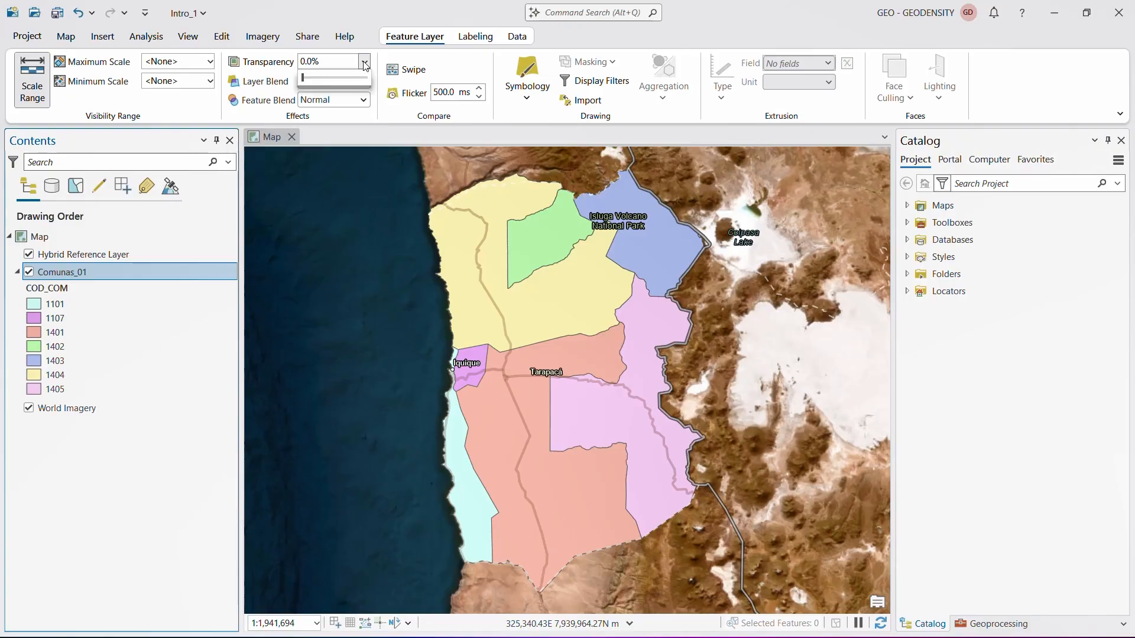
pyautogui.moveTo(296, 83); pyautogui.dragTo(348, 89)
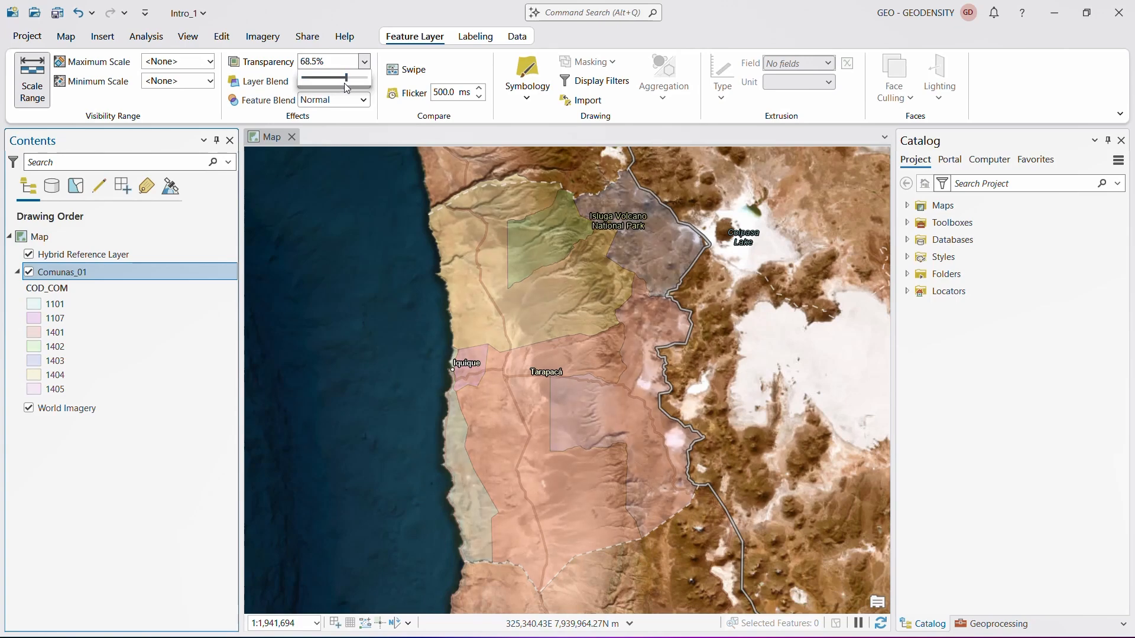
pyautogui.click(423, 54)
# - Label the Comunas_01 features with the values of the NOM_COM field
pyautogui.click(472, 37)
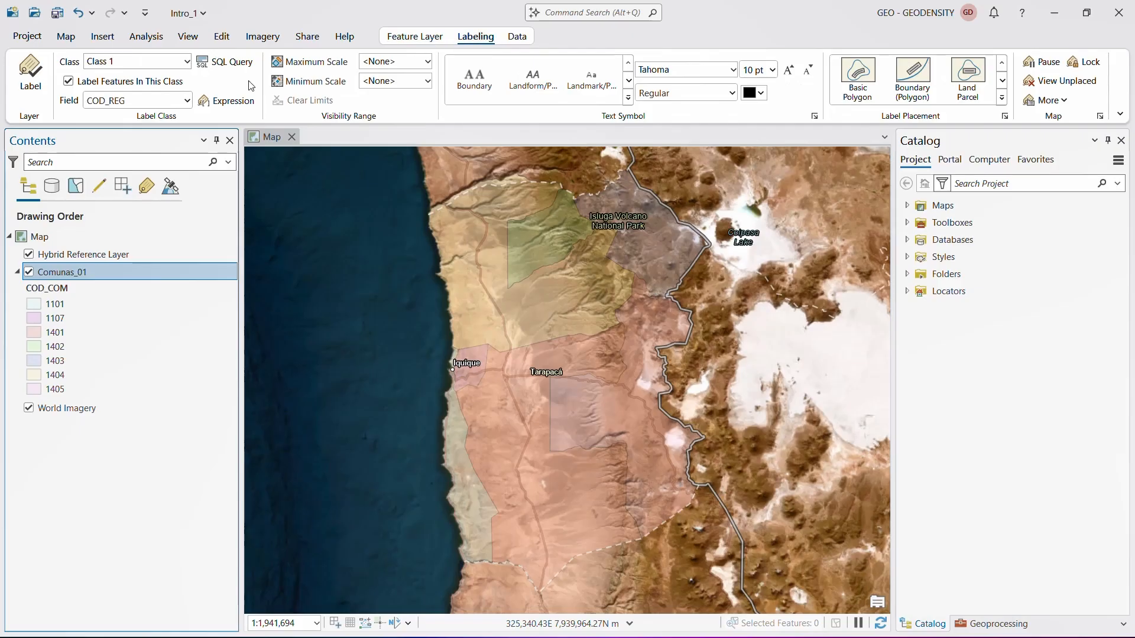
pyautogui.click(187, 101)
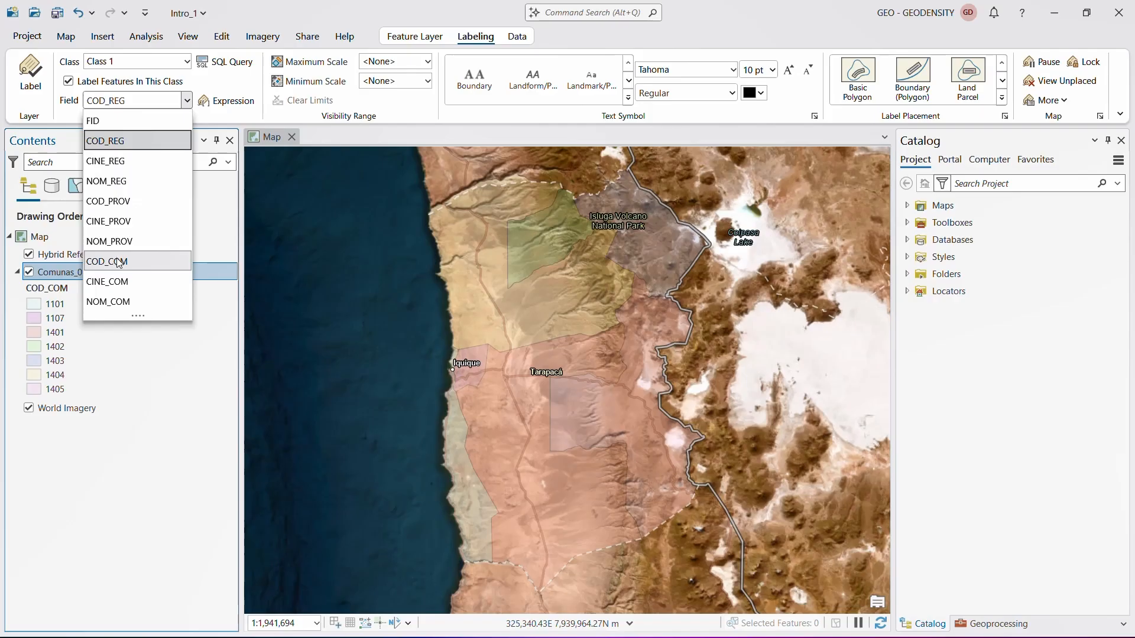
pyautogui.click(114, 302)
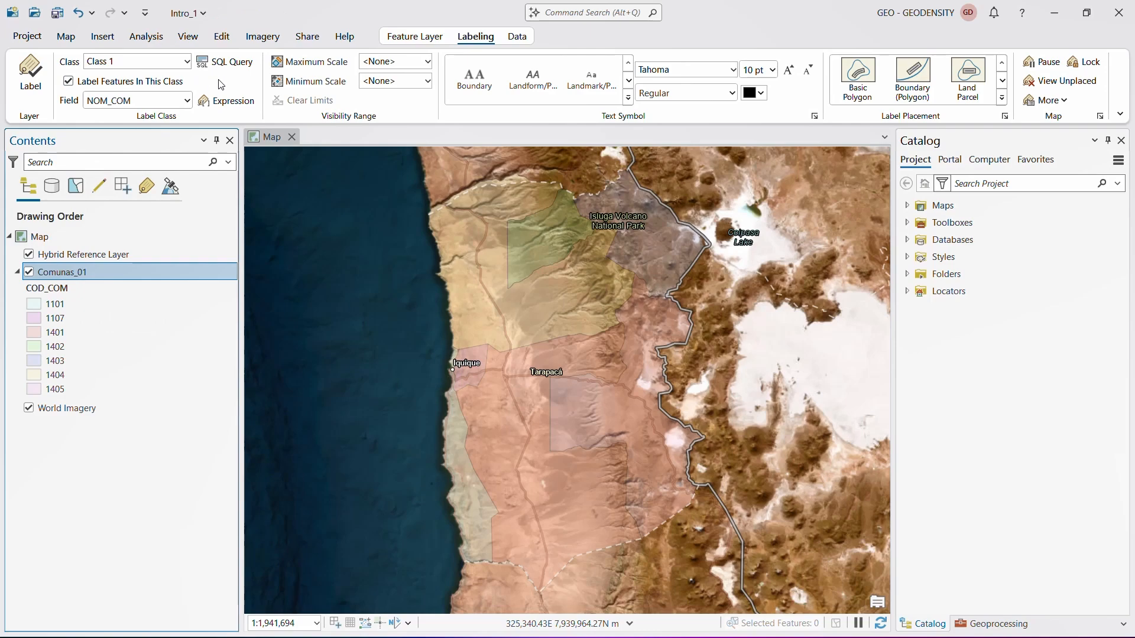
pyautogui.click(30, 72)
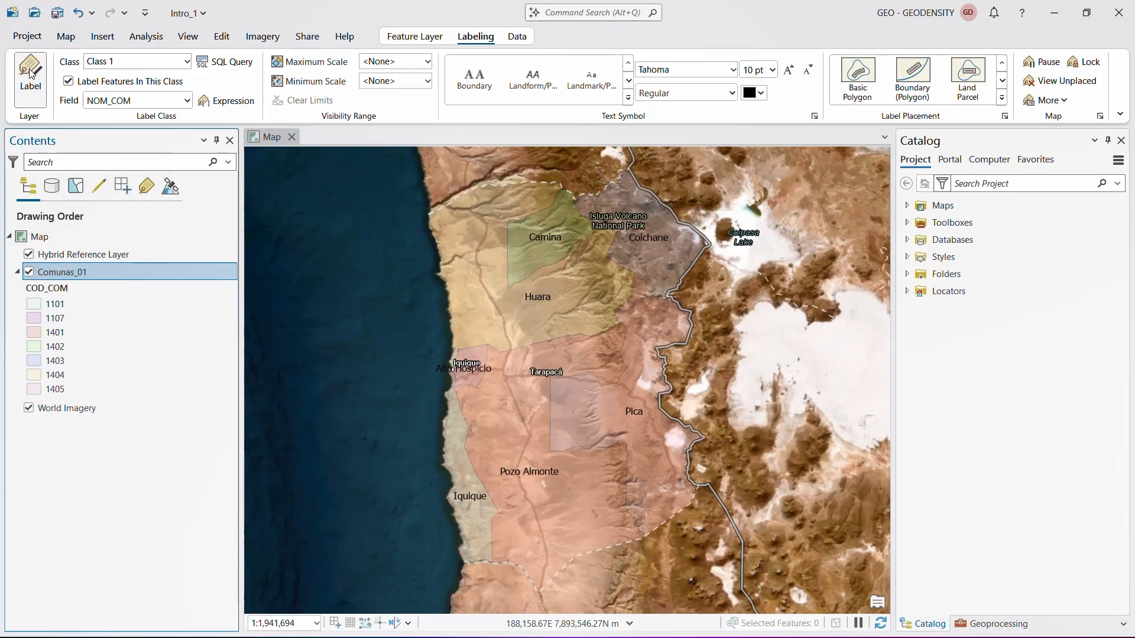
# - Move Comunas_01 above the Hybrid Reference Layer in the drawing order and hide the Hybrid Reference Layer
pyautogui.moveTo(64, 272); pyautogui.dragTo(70, 250)
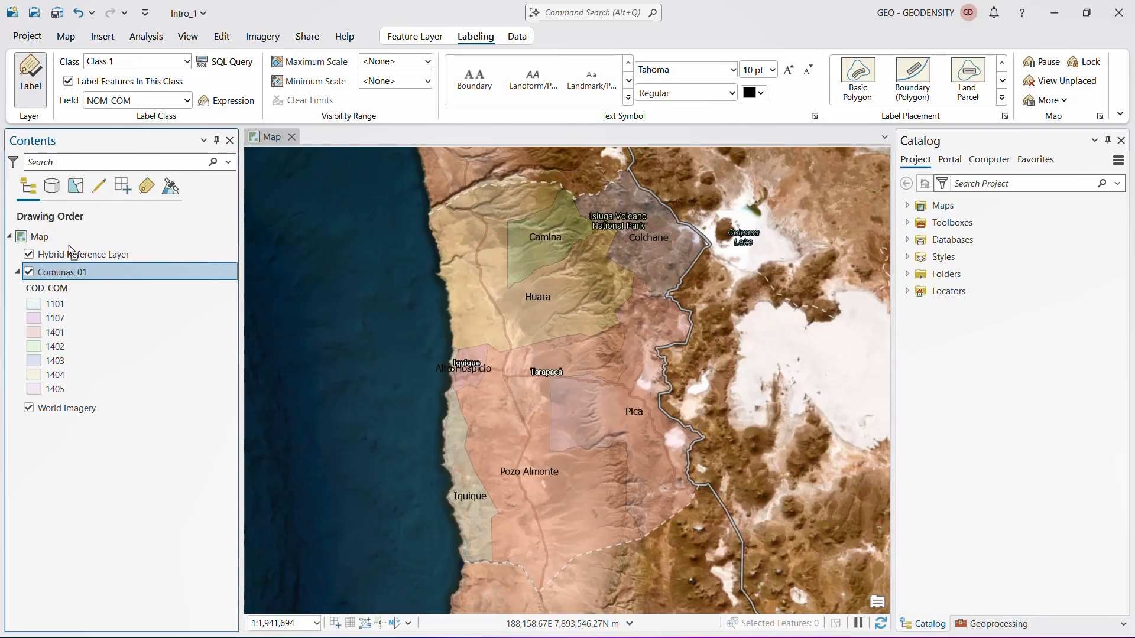
pyautogui.moveTo(69, 249); pyautogui.dragTo(68, 402)
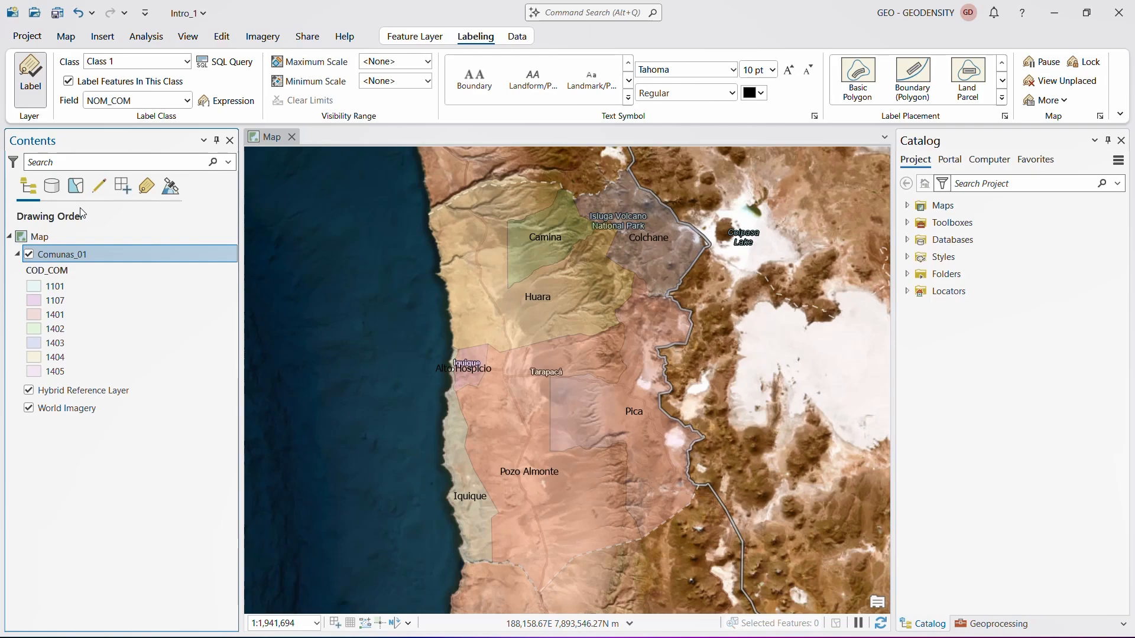
pyautogui.click(29, 391)
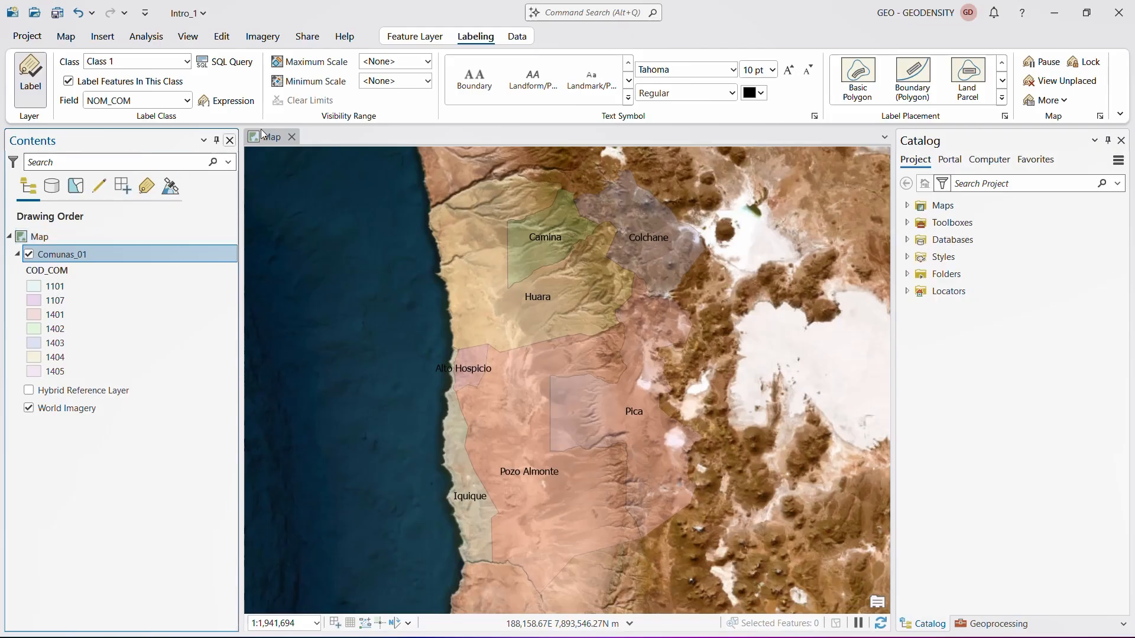
# - Set the Comunas_01 label text style to Bold and save the project
pyautogui.click(733, 94)
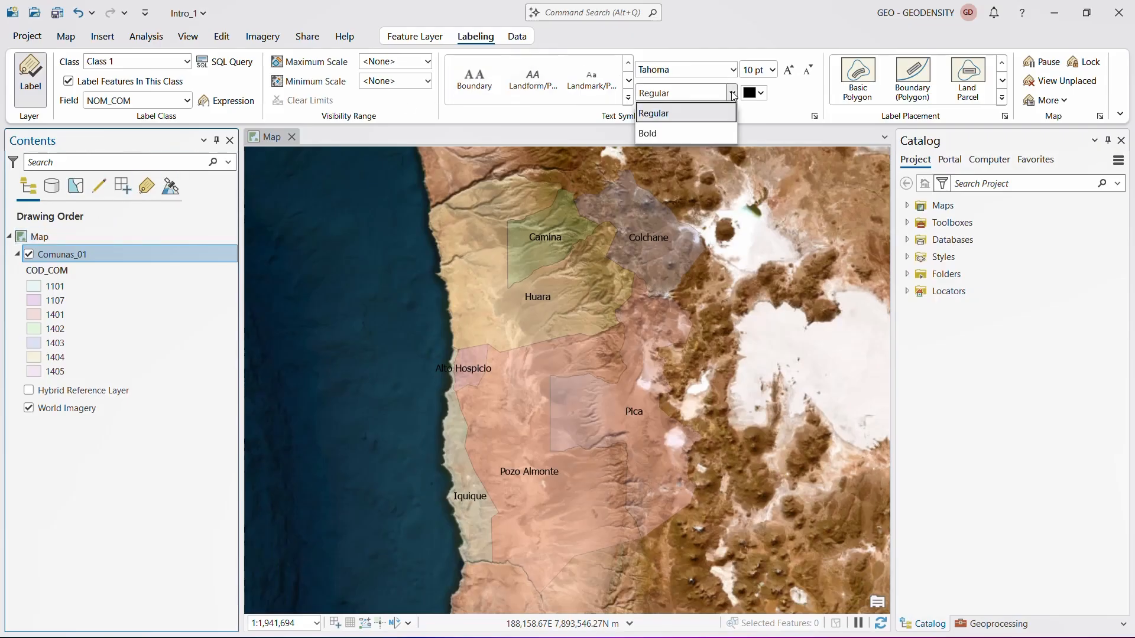
pyautogui.click(698, 121)
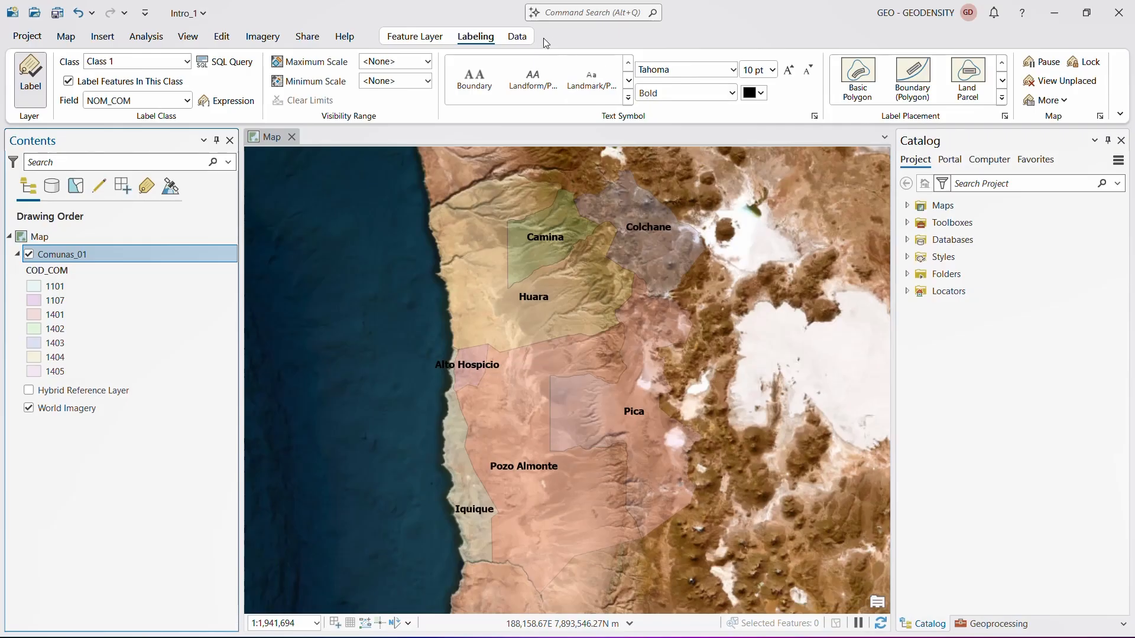
pyautogui.click(525, 38)
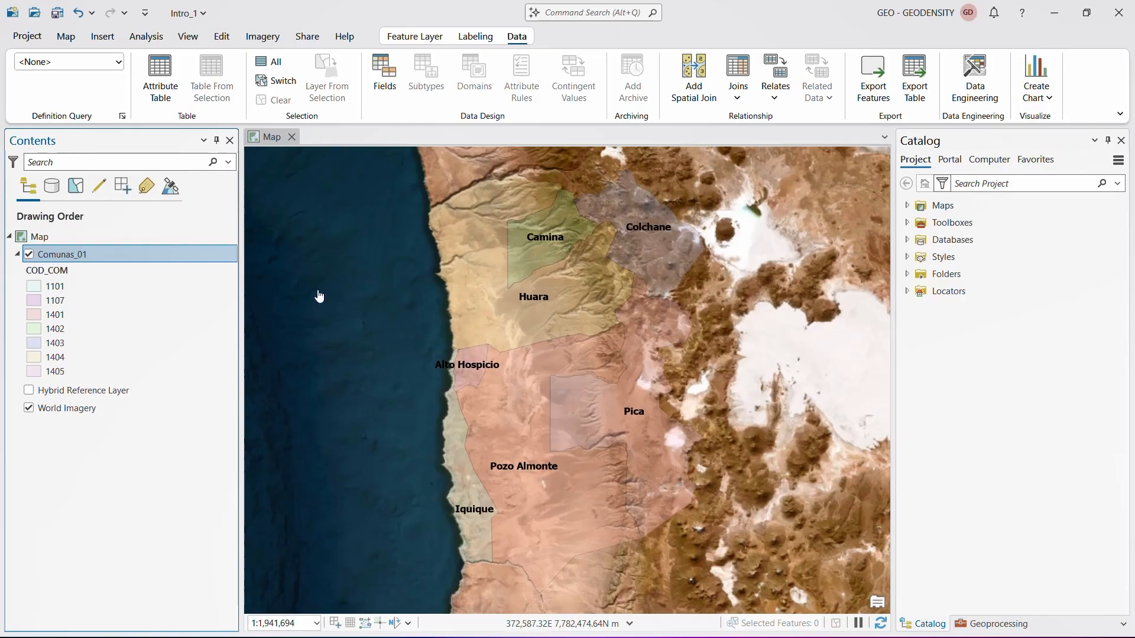
pyautogui.click(58, 13)
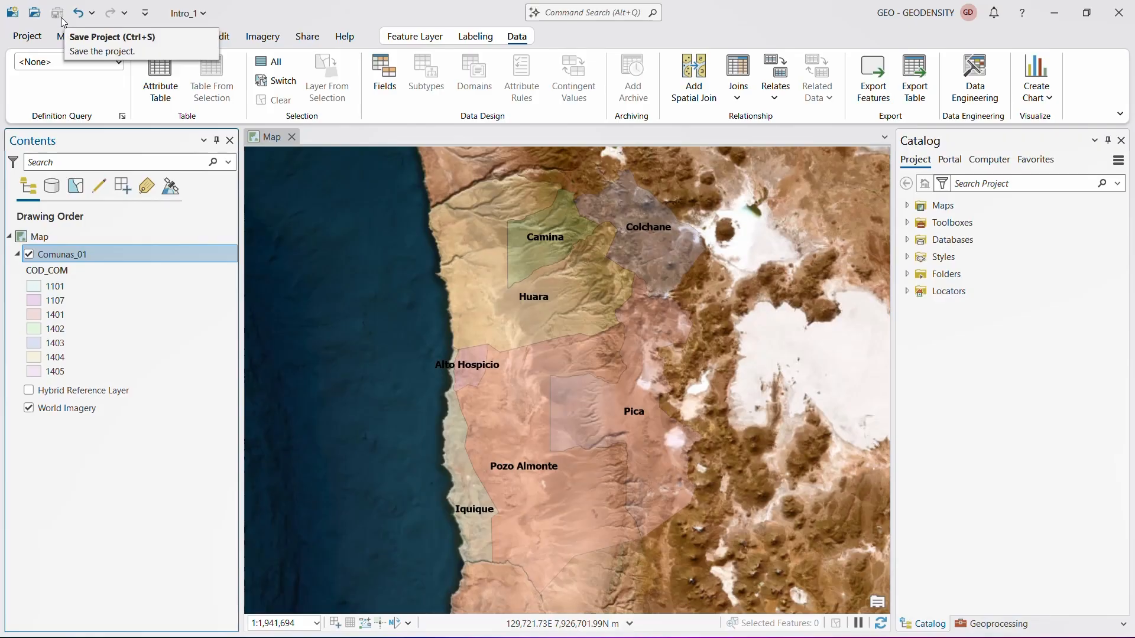
# - Review the connection types that can be added to the project and the gallery of analysis tools
pyautogui.click(106, 38)
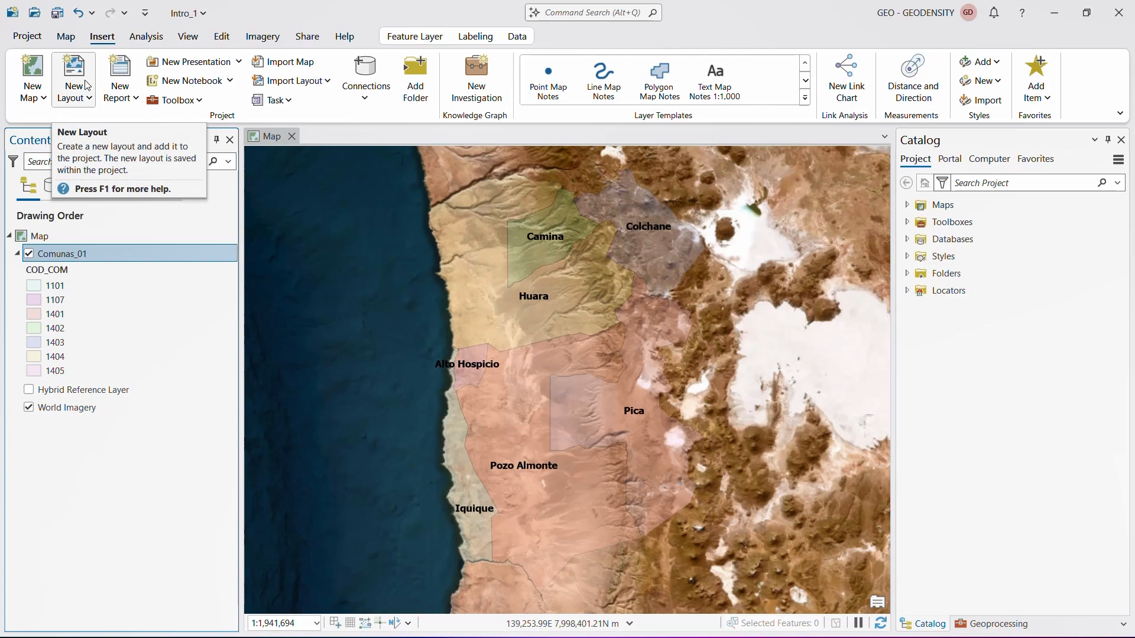
pyautogui.click(361, 105)
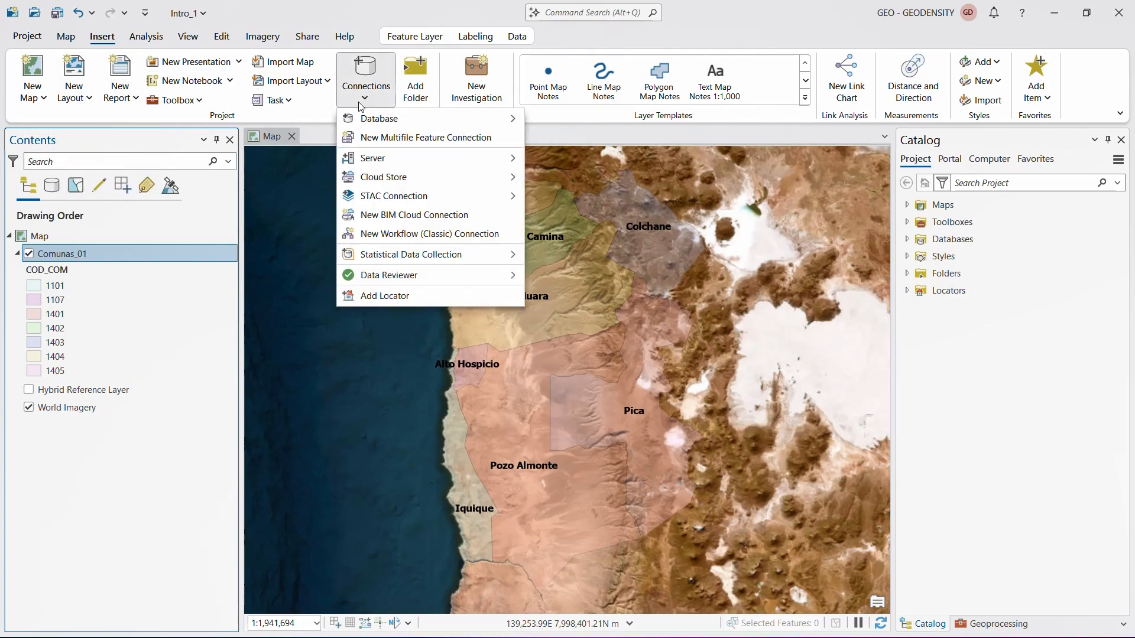
pyautogui.click(361, 105)
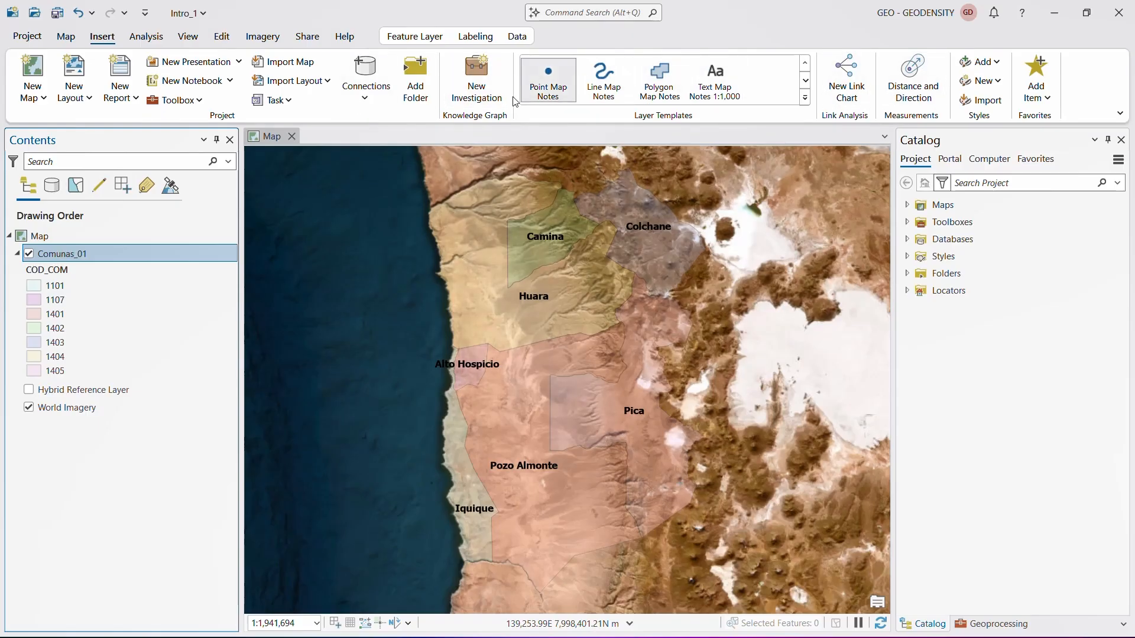
pyautogui.click(145, 40)
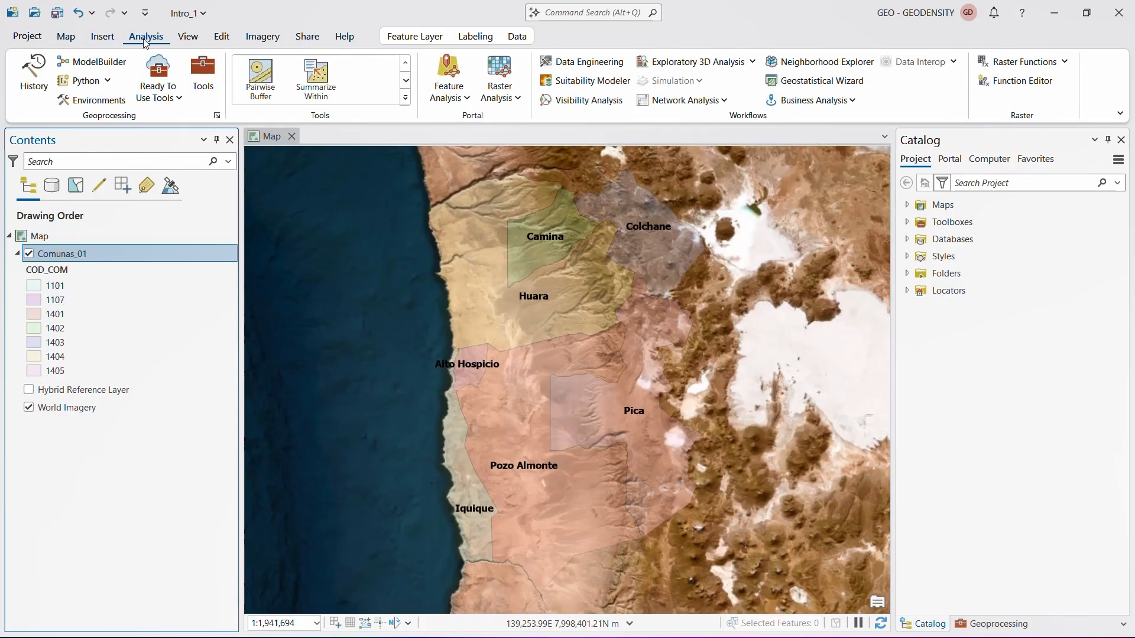
pyautogui.click(406, 99)
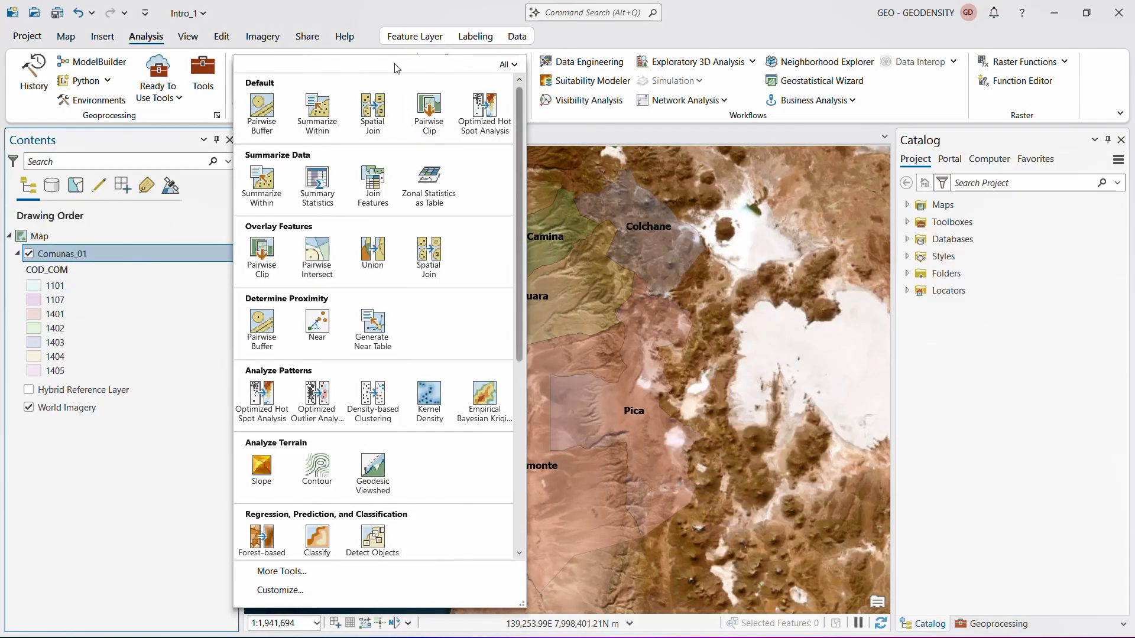
# - Create an empty ModelBuilder model in the project toolbox and close its view
pyautogui.click(92, 62)
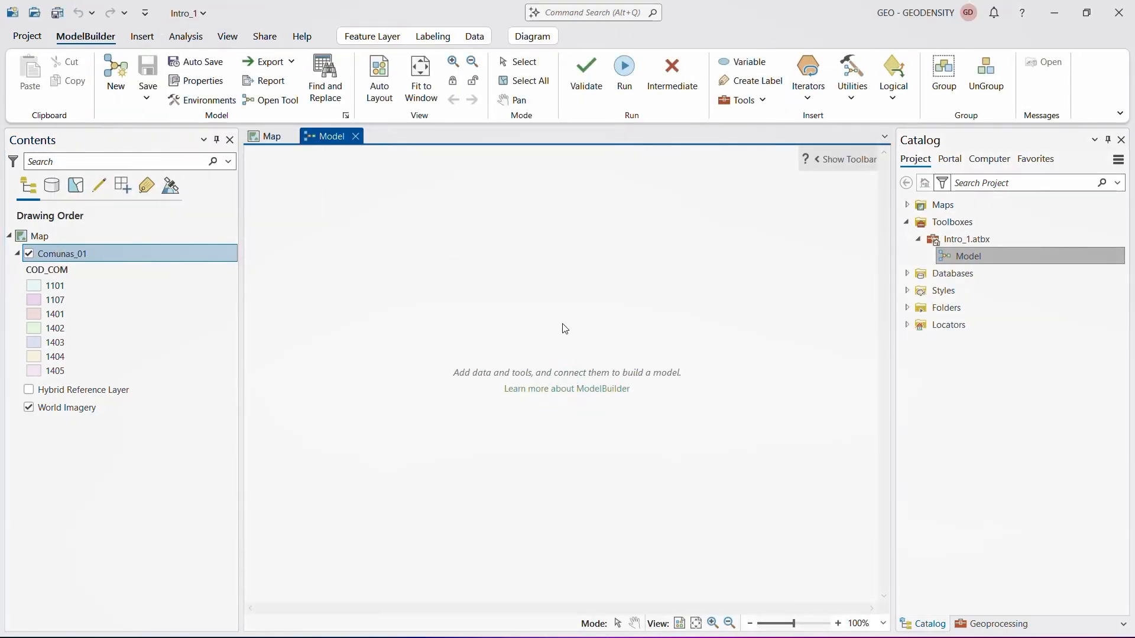
pyautogui.click(356, 137)
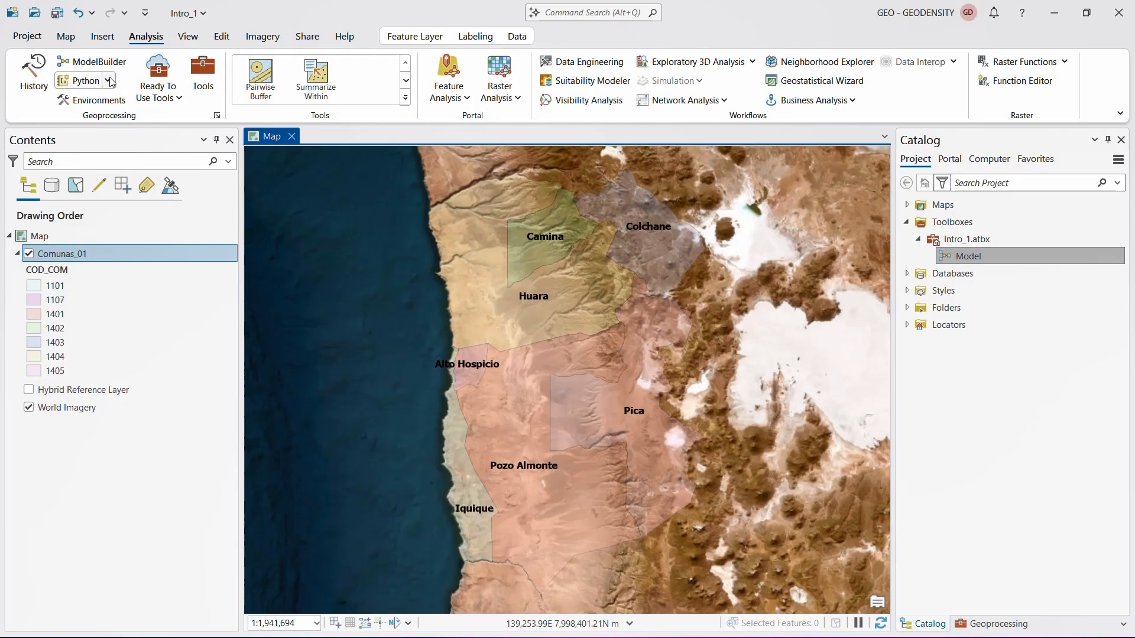
# - Show the full list of geoprocessing toolboxes available to the project
pyautogui.click(211, 84)
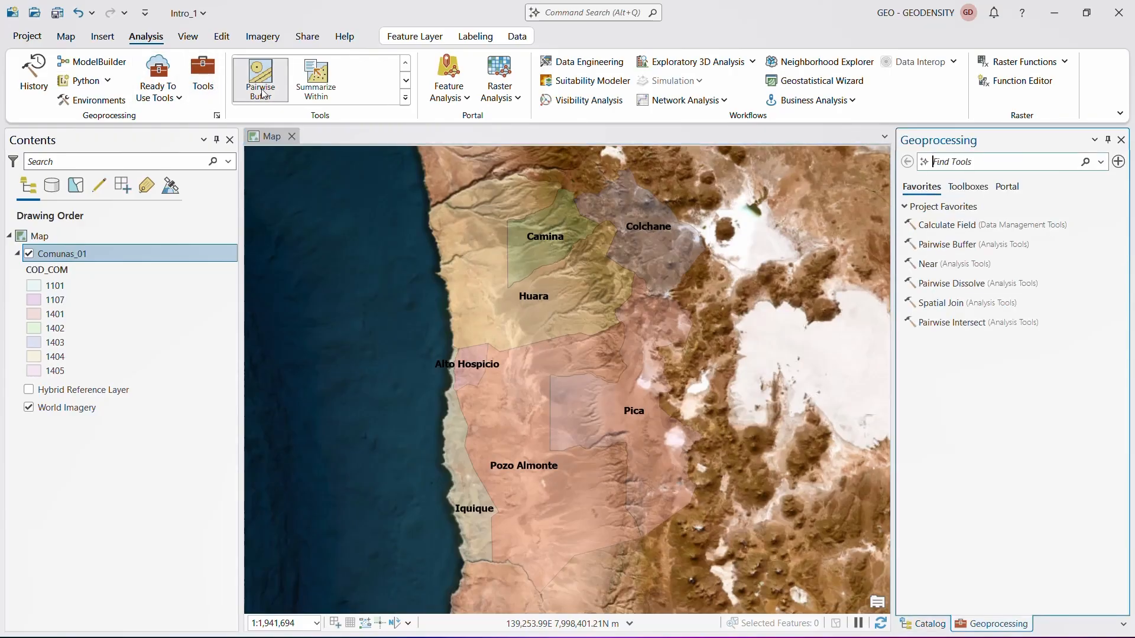
pyautogui.click(968, 187)
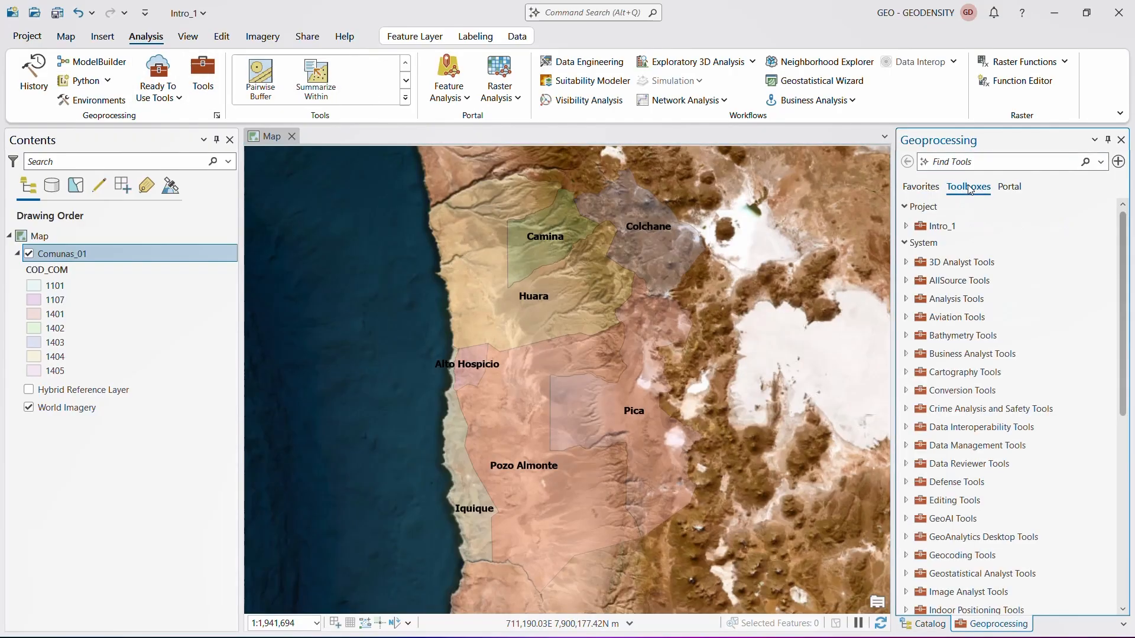
# - Look through the full list of system geoprocessing toolboxes and close the Geoprocessing pane
pyautogui.scroll(-6, 1002, 282)
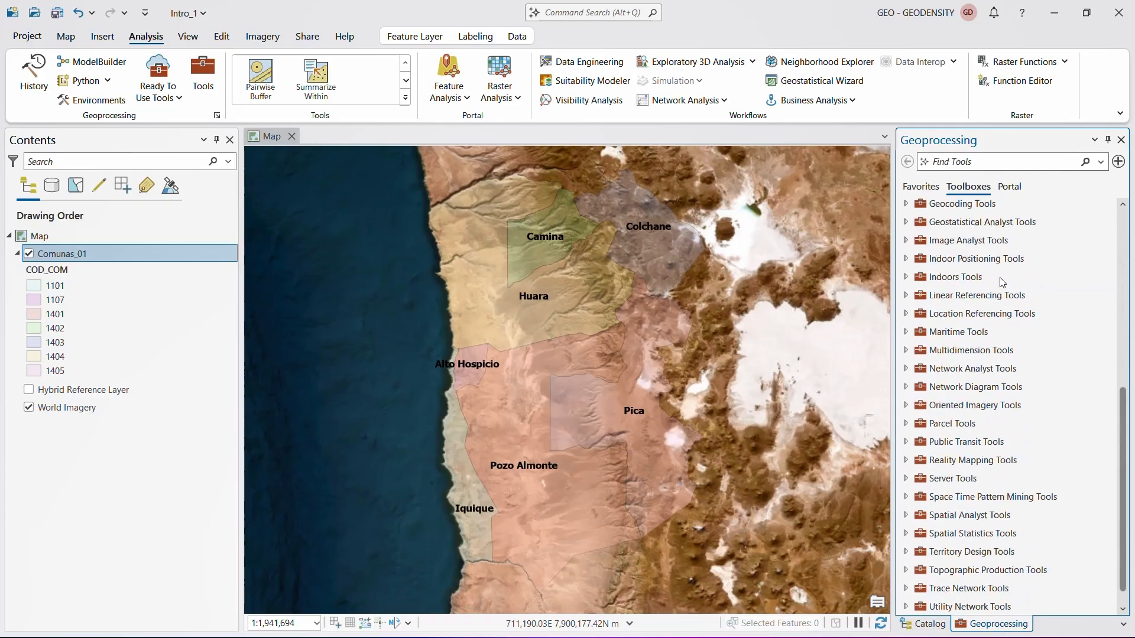
pyautogui.scroll(1, 1001, 282)
pyautogui.scroll(5, 1002, 283)
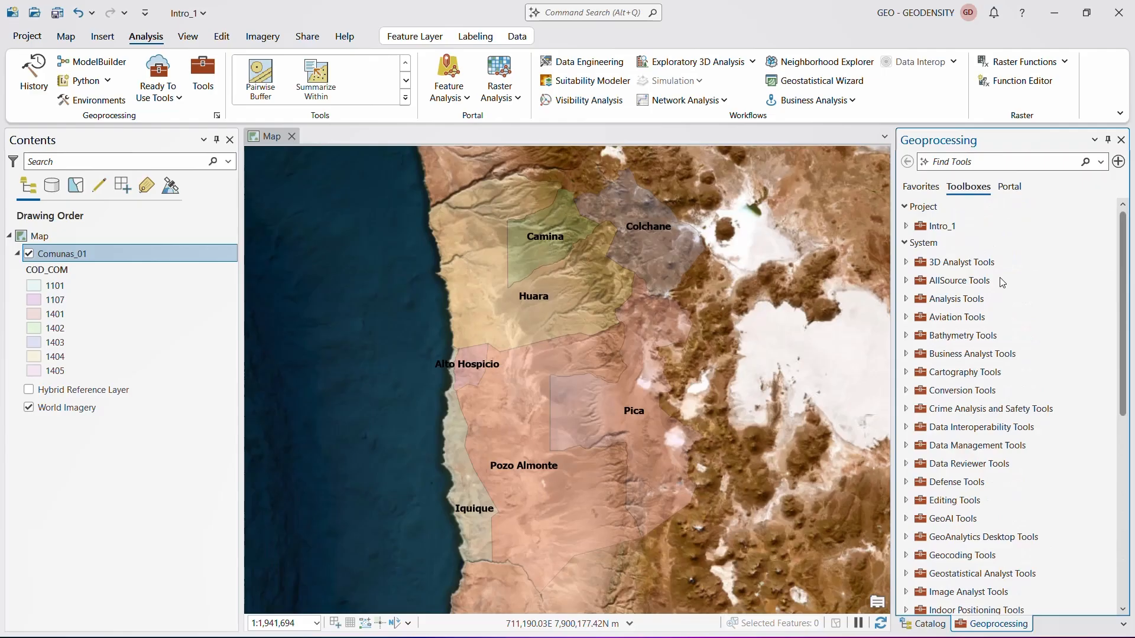
pyautogui.click(1122, 140)
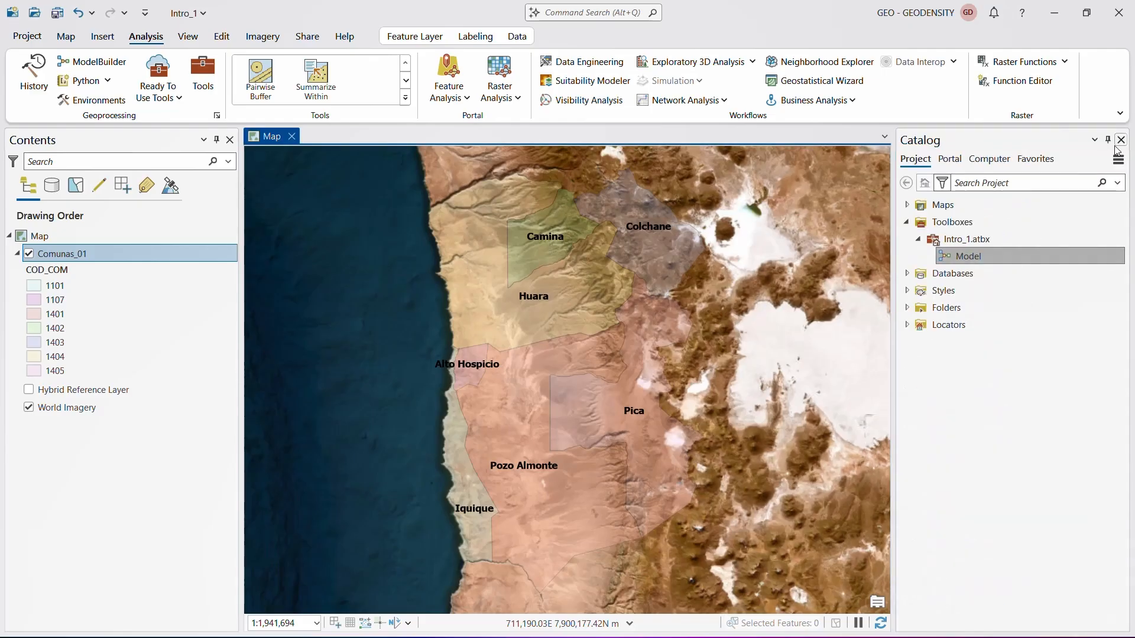
# - Close the Contents and Catalog panes so that only the map view remains open
pyautogui.click(192, 37)
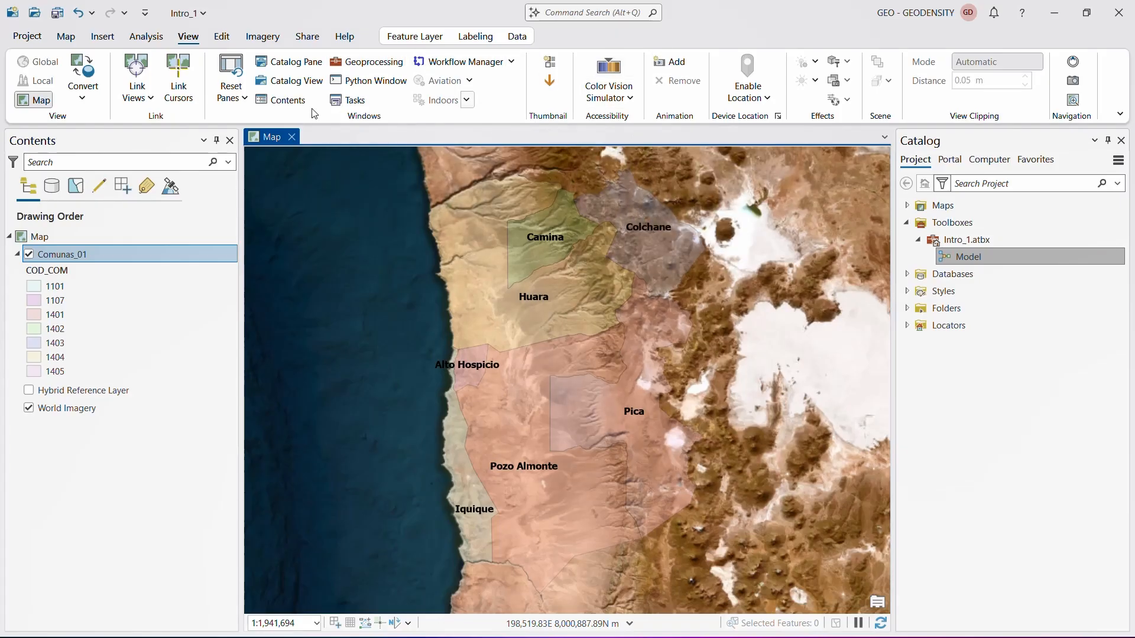
pyautogui.click(230, 141)
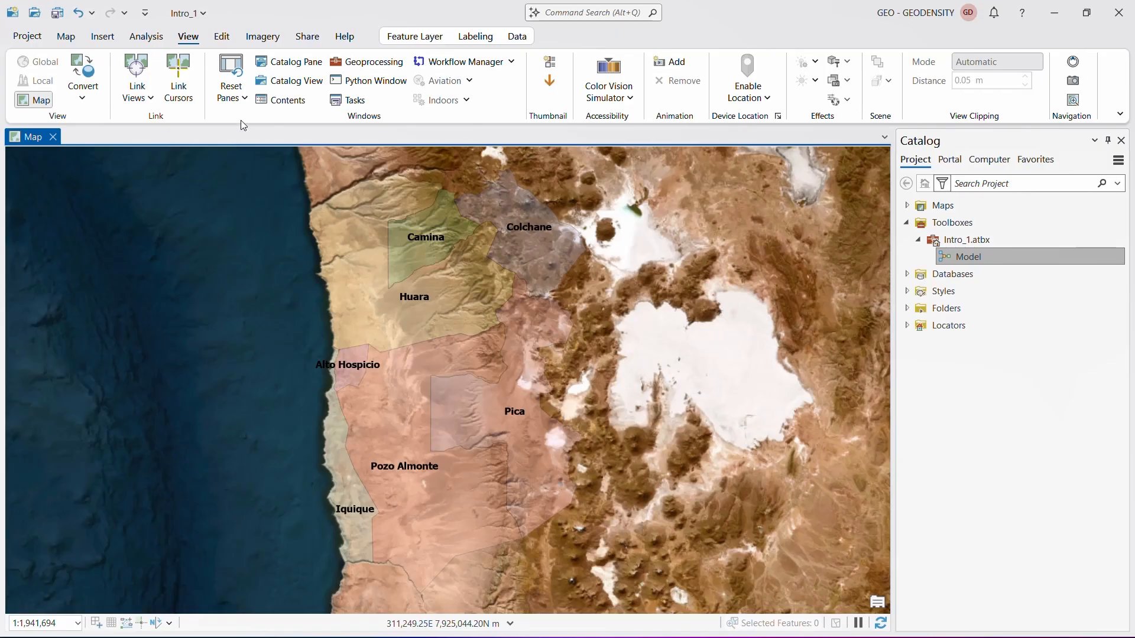
pyautogui.click(1121, 141)
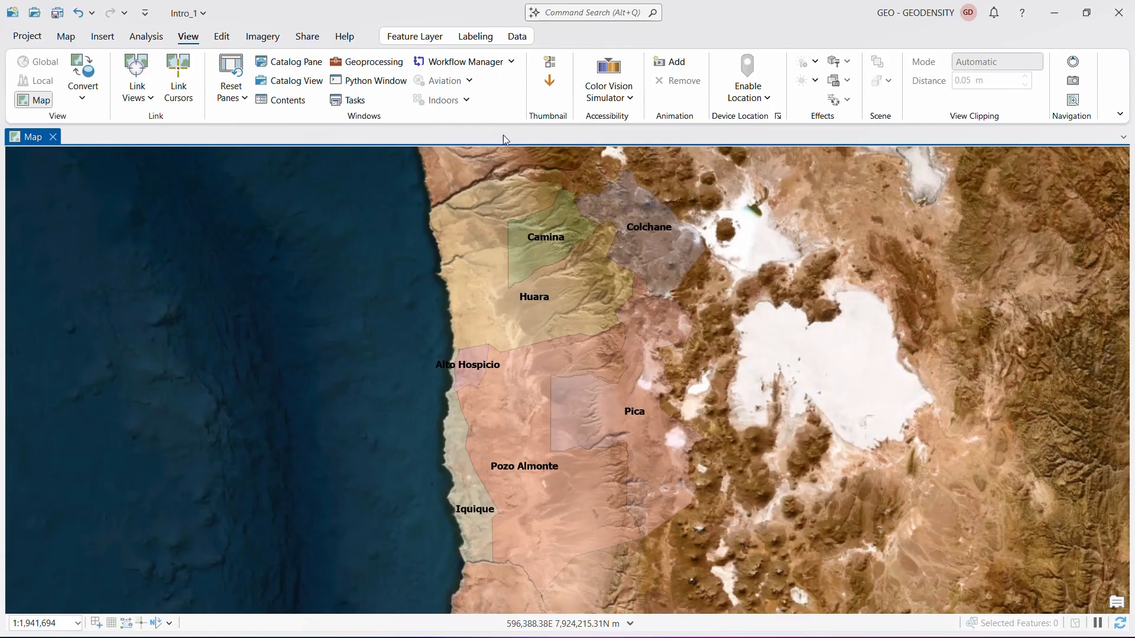
# - Restore the Catalog and Contents panes, briefly opening and closing the project's catalog view
pyautogui.click(285, 66)
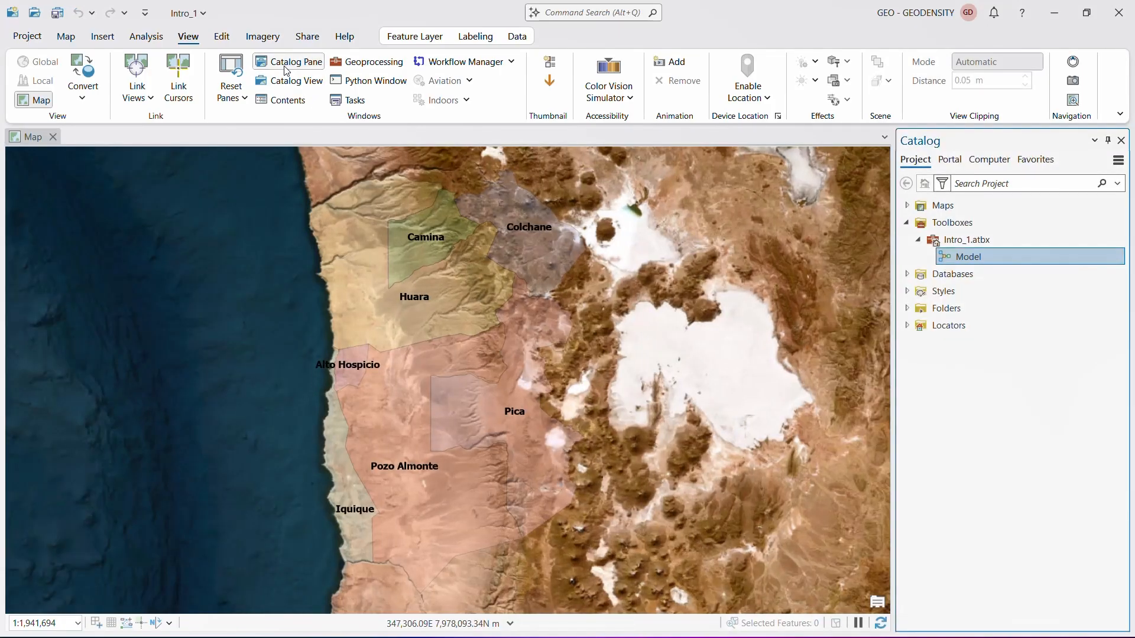
pyautogui.click(286, 84)
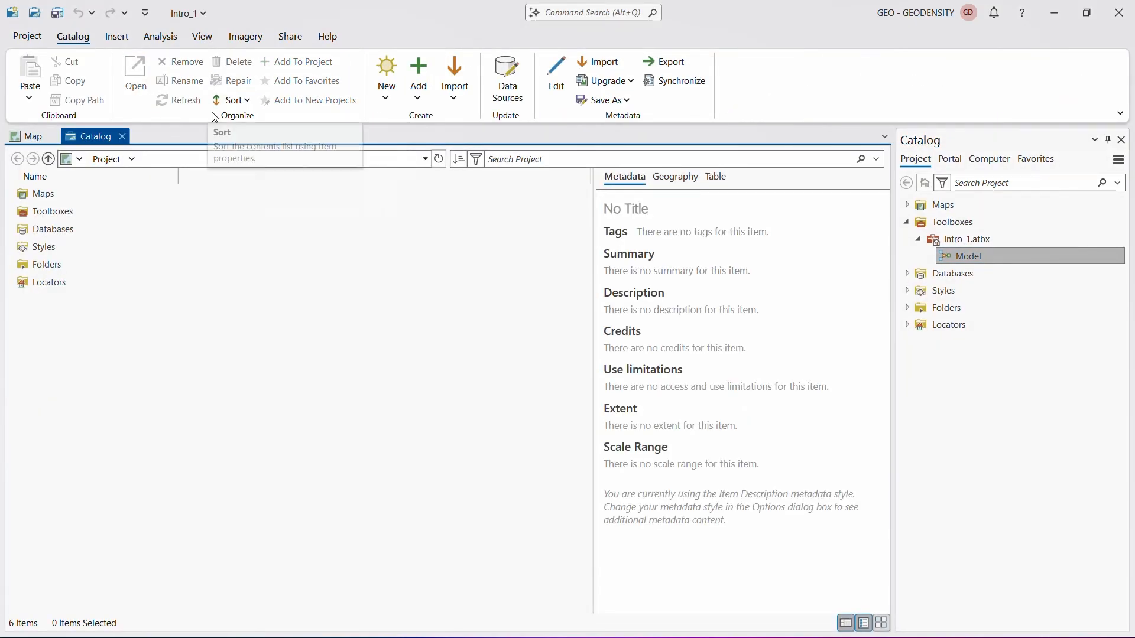
pyautogui.click(120, 140)
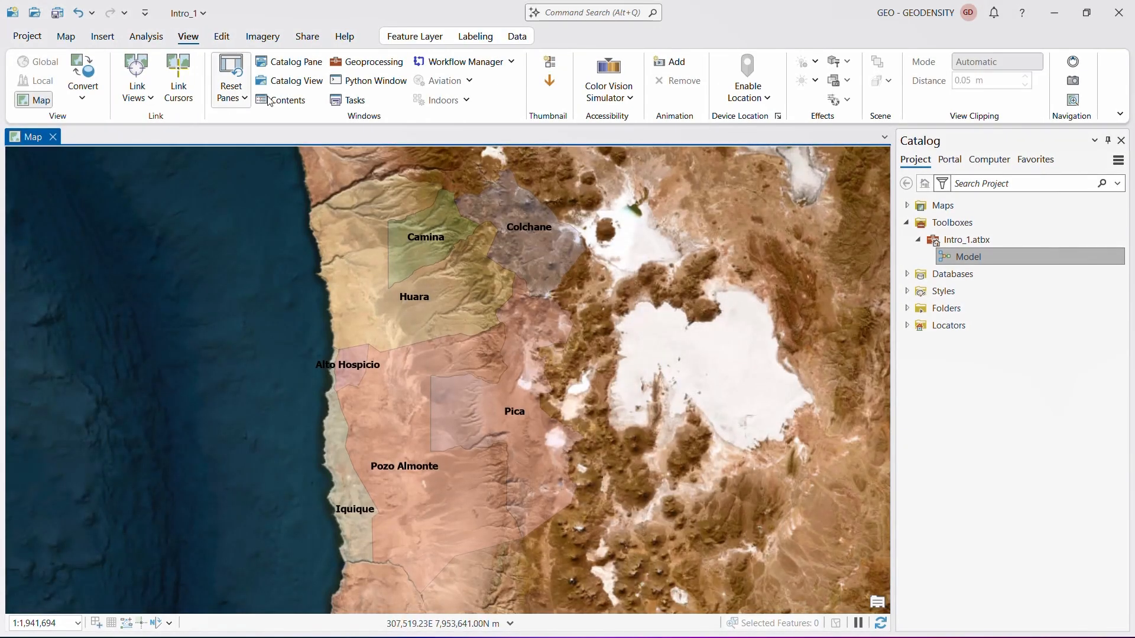
pyautogui.click(271, 100)
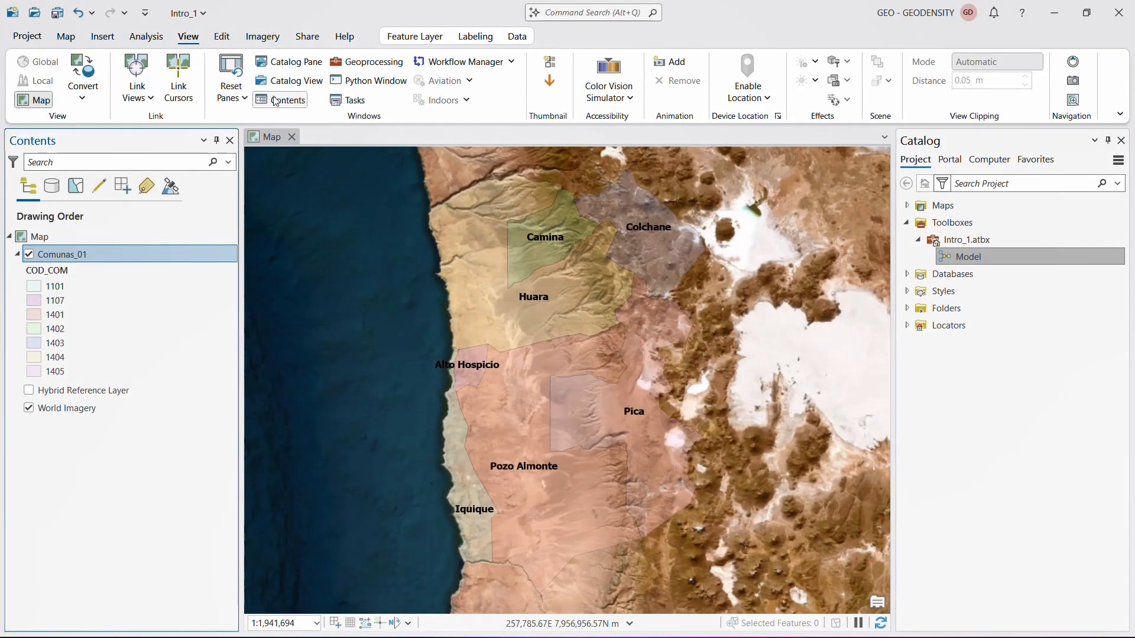
# - Review the full gallery of feature editing tools, including the alignment, reshape, divide and construct groups
pyautogui.click(223, 42)
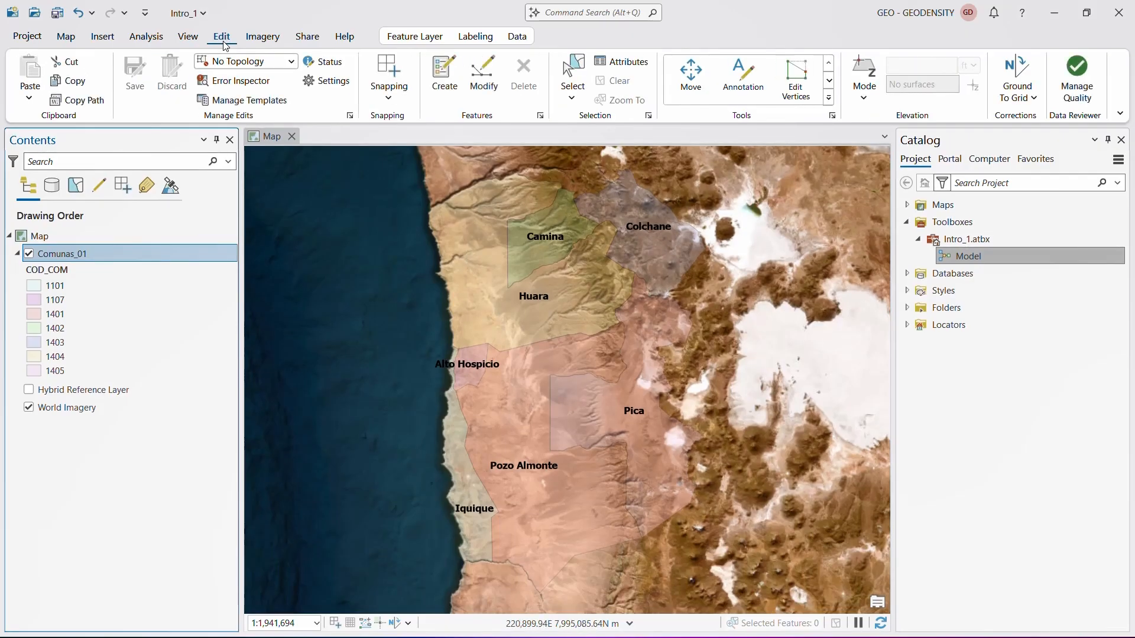
pyautogui.click(830, 100)
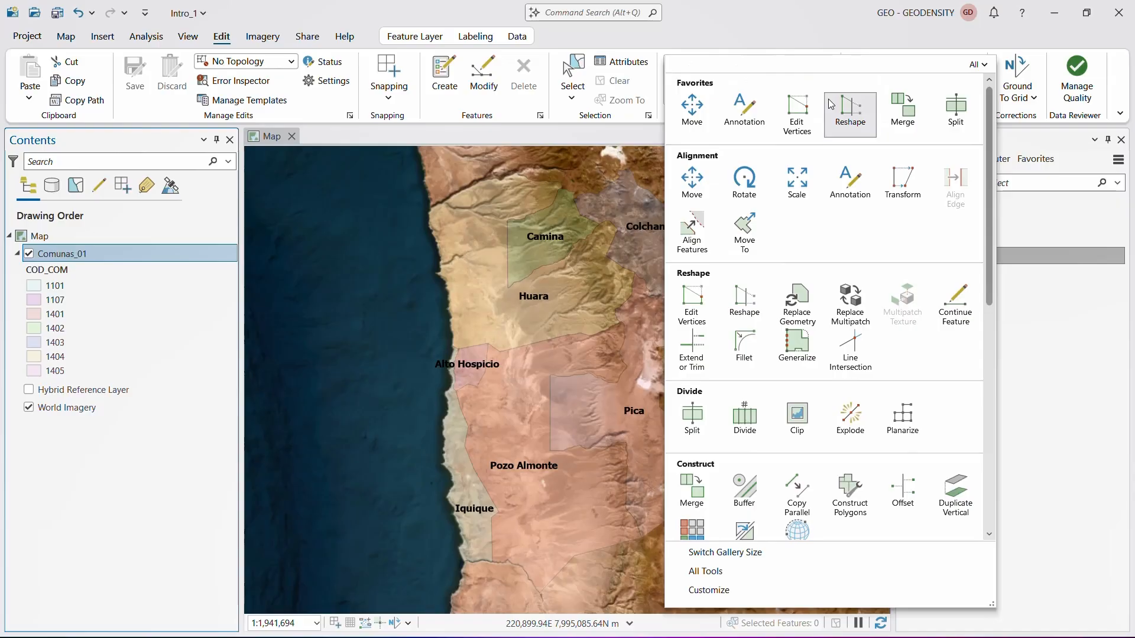
pyautogui.click(790, 11)
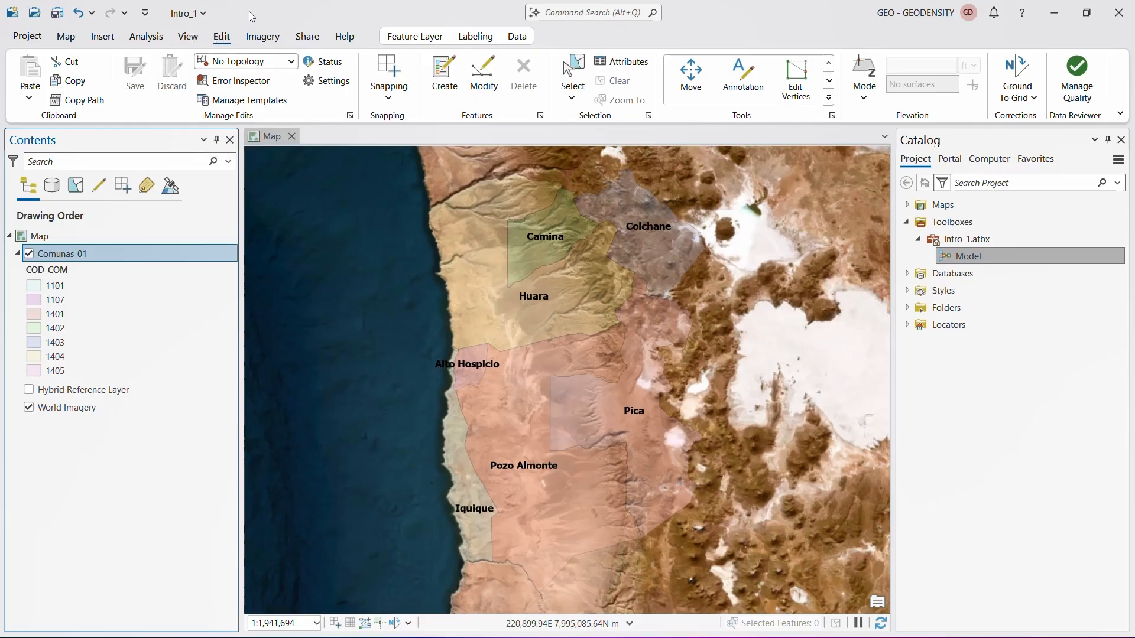
# - Review the imagery tools and look through the categories of system raster functions
pyautogui.click(263, 36)
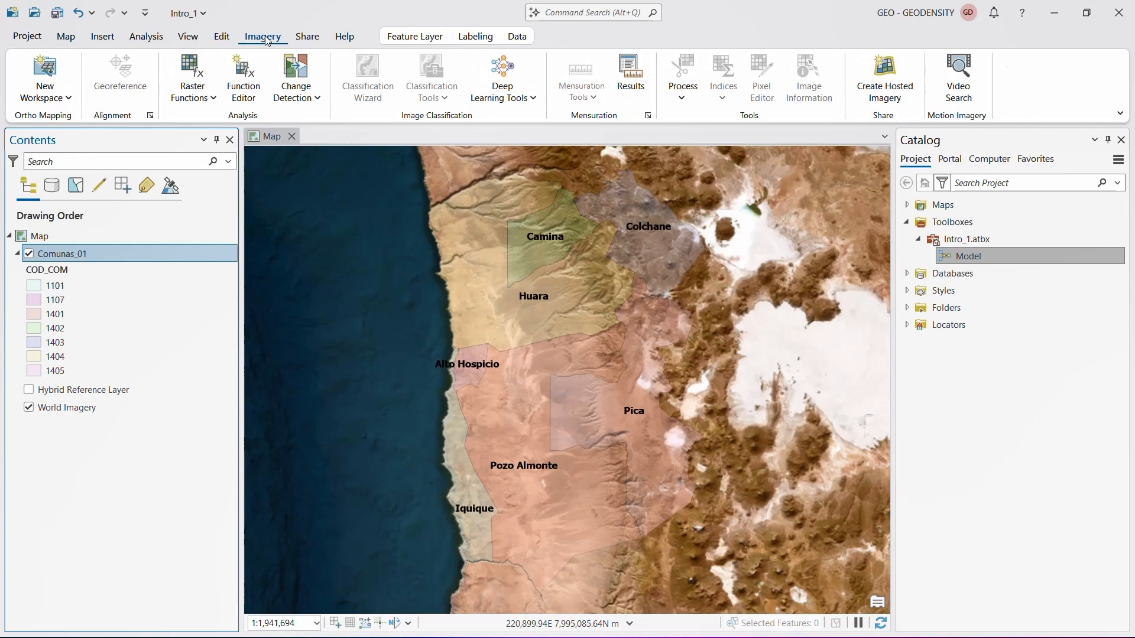
pyautogui.click(69, 99)
pyautogui.click(69, 101)
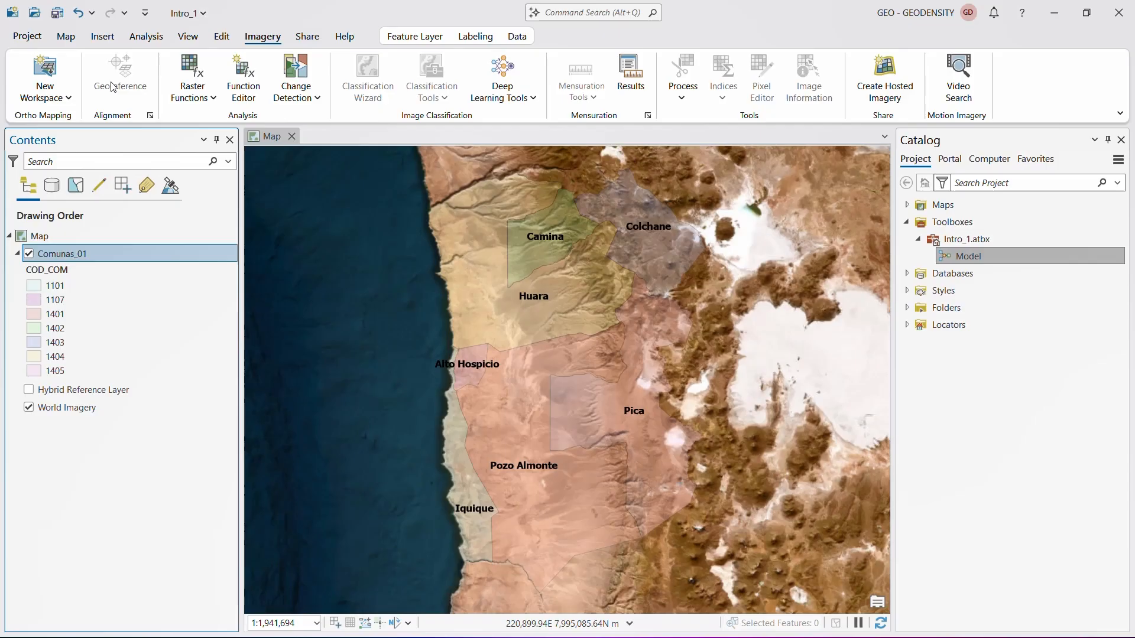
pyautogui.click(213, 101)
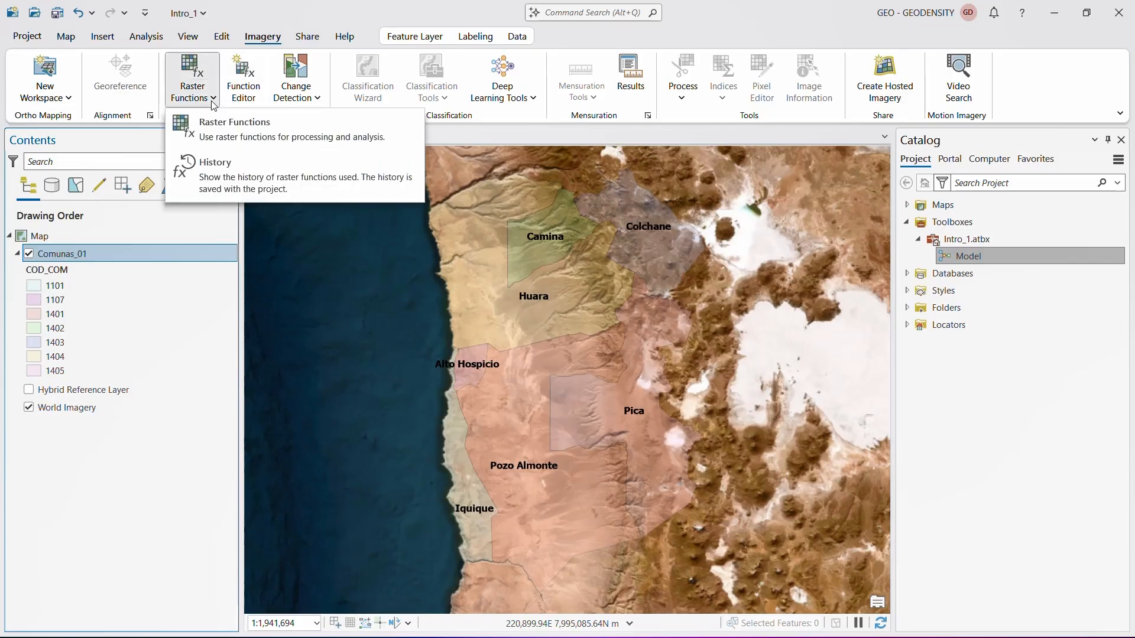
pyautogui.click(228, 124)
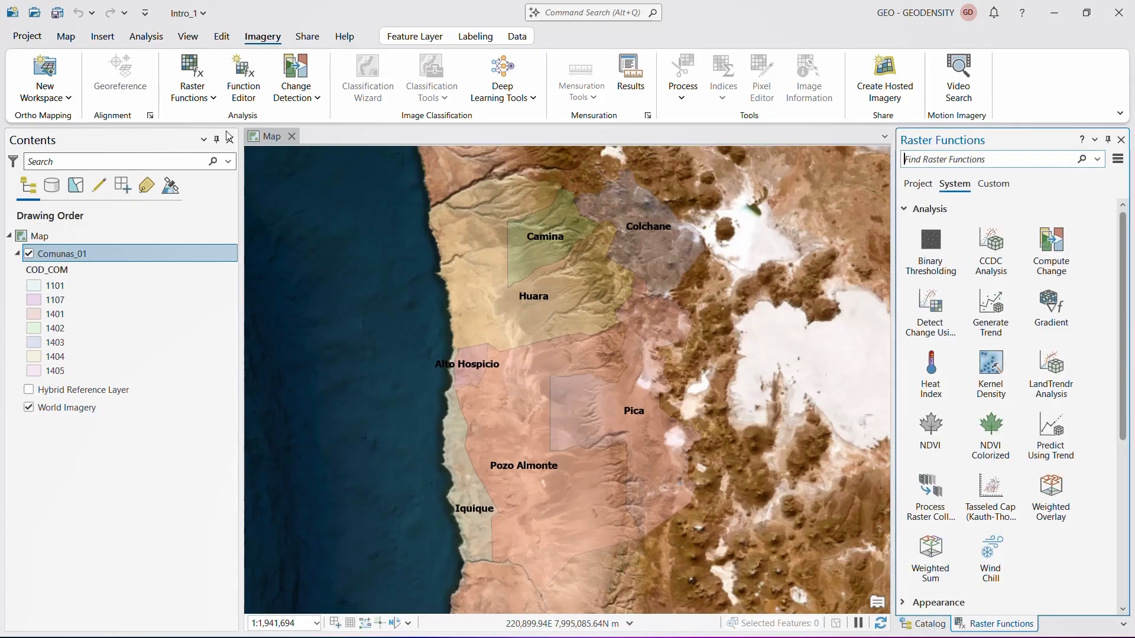
pyautogui.scroll(-5, 1034, 409)
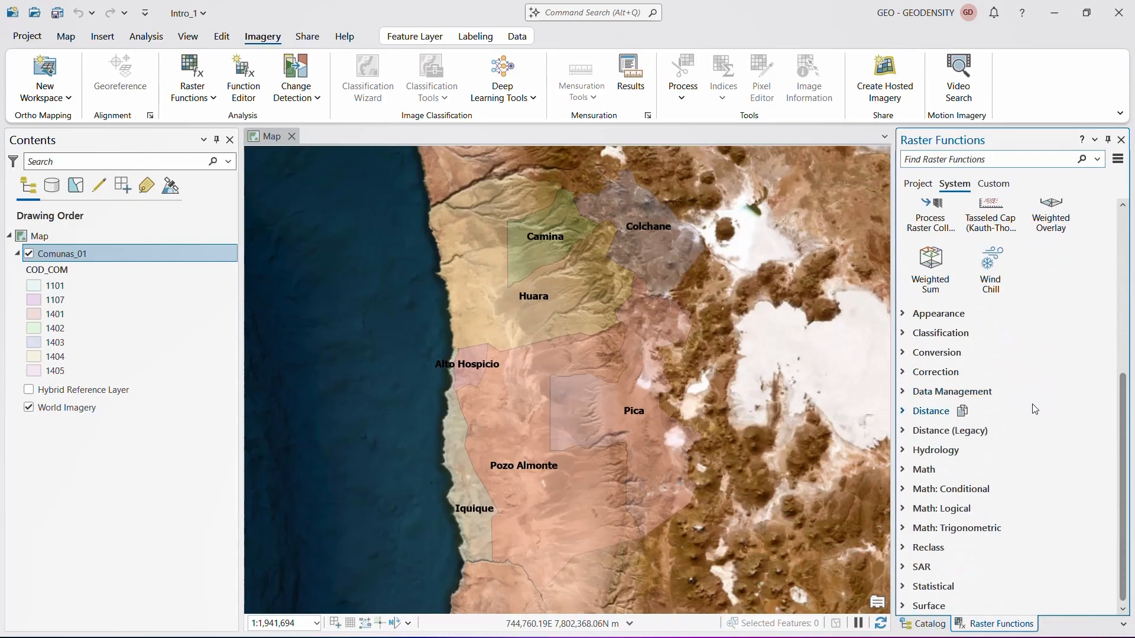
pyautogui.scroll(5, 1036, 407)
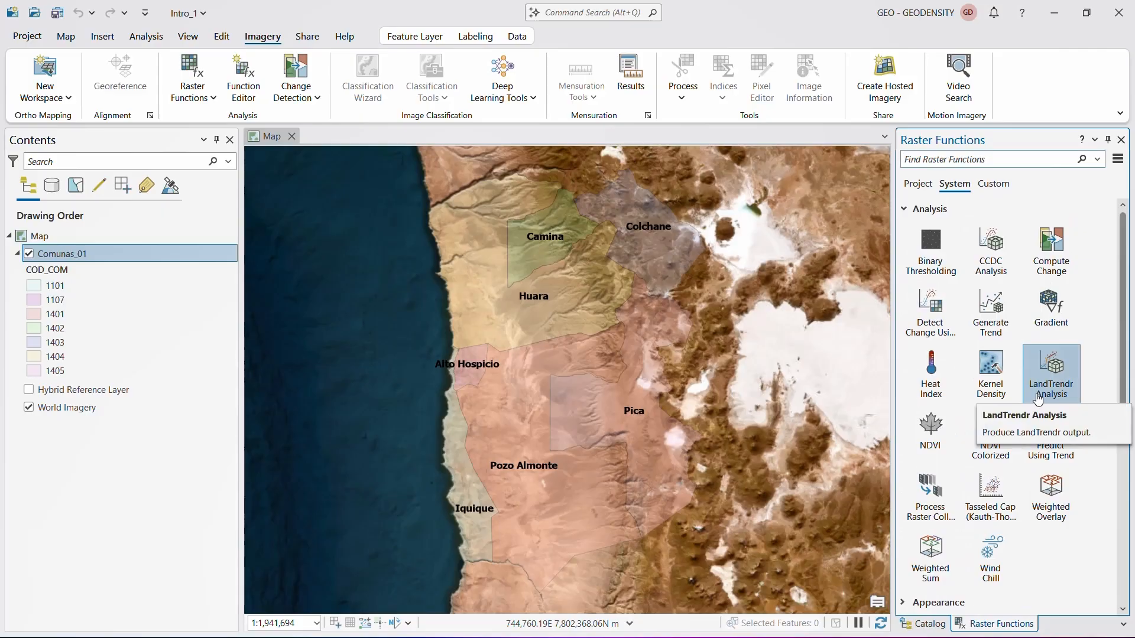
pyautogui.scroll(-2, 1038, 400)
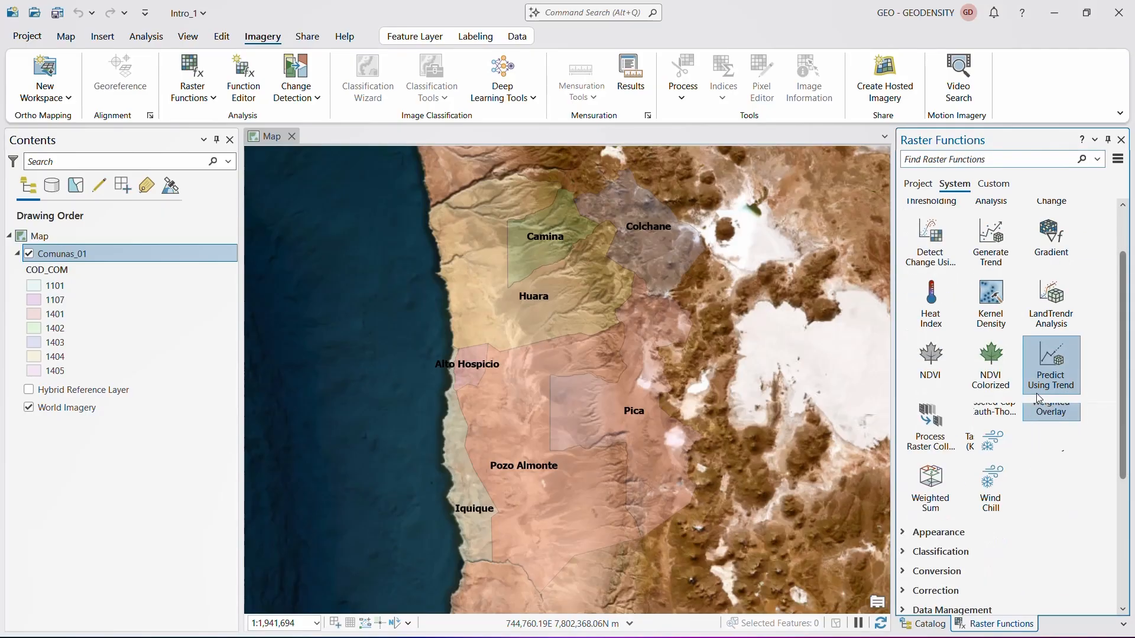
pyautogui.scroll(-3, 1038, 399)
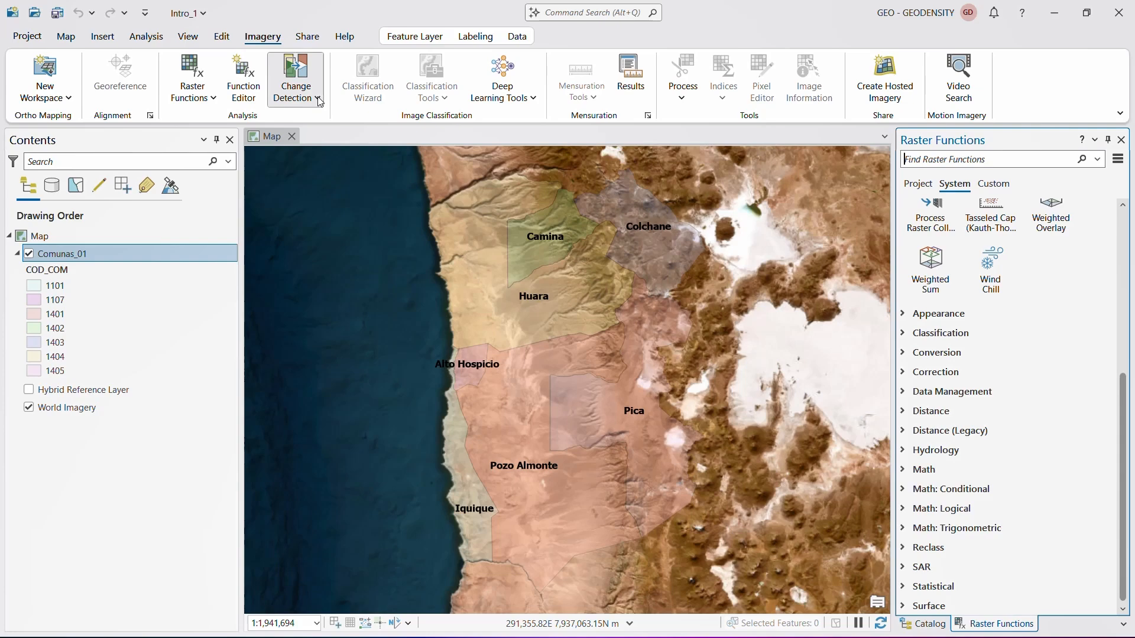
# - Close the Raster Functions and Catalog panes and show the project's packaging and sharing options
pyautogui.click(1122, 140)
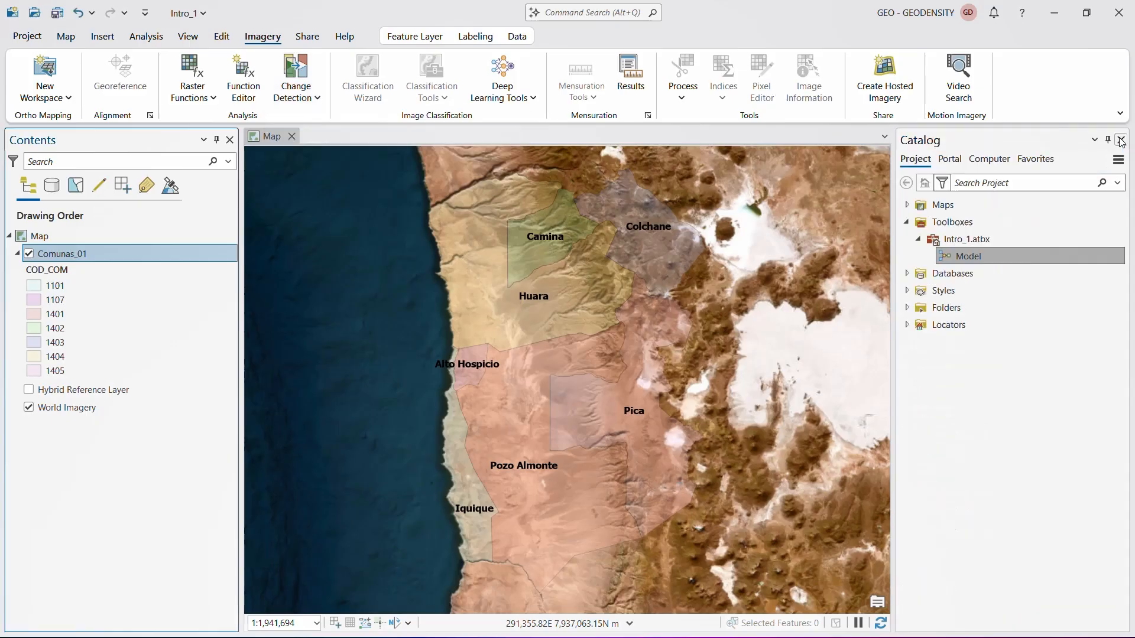
pyautogui.click(1121, 140)
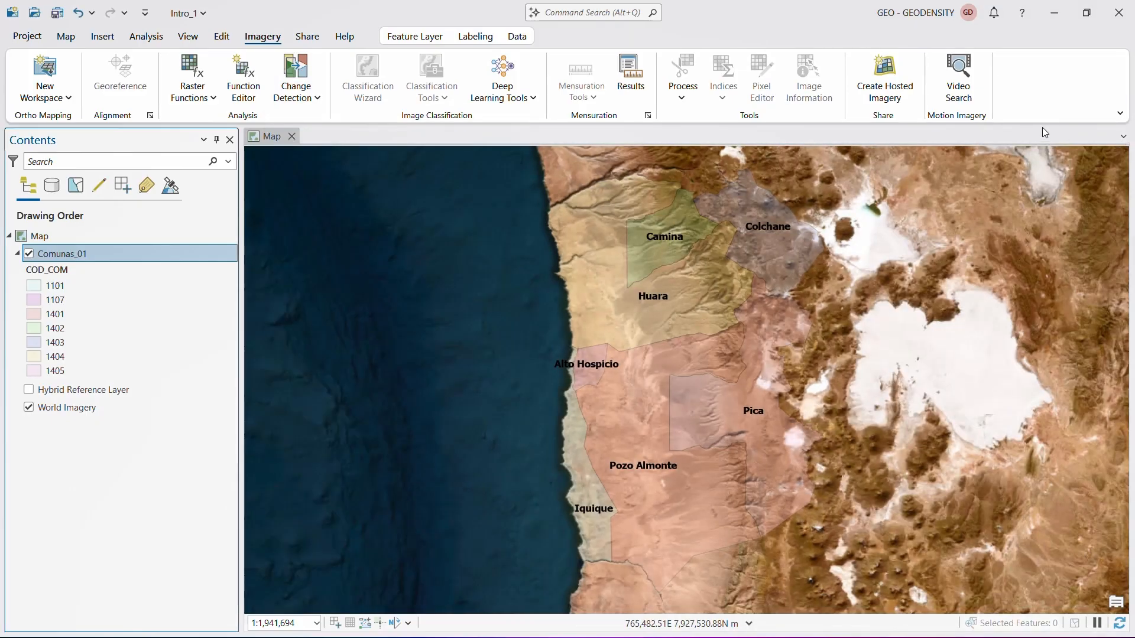
pyautogui.click(307, 38)
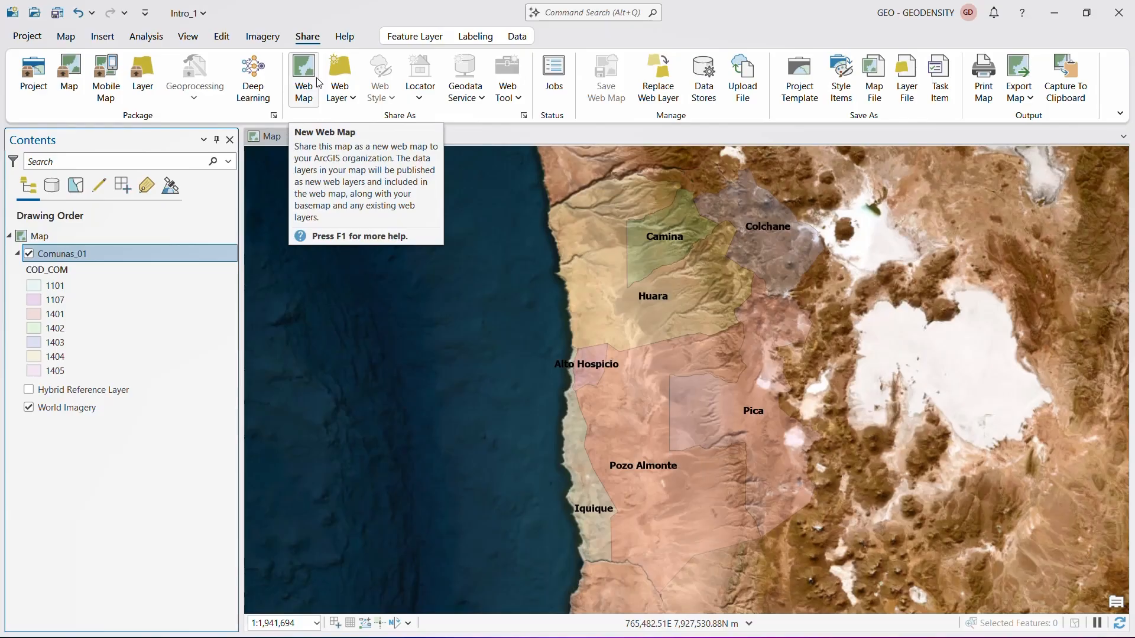
# - Rename the map as Mapa_R01 in its general properties and save the project
pyautogui.click(190, 46)
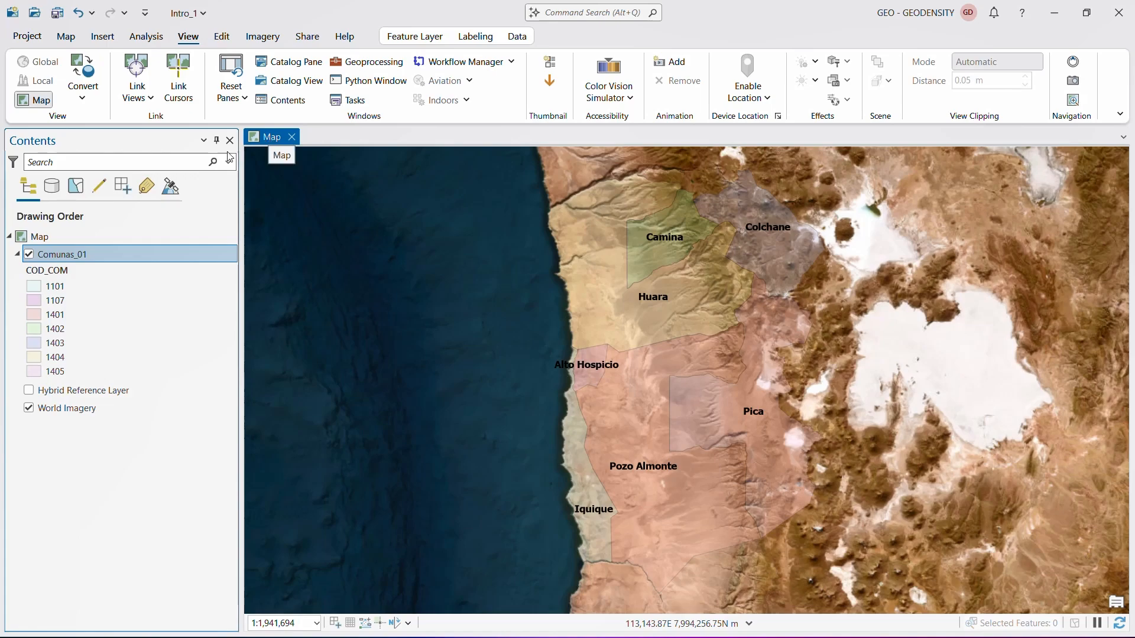
pyautogui.rightClick(48, 235)
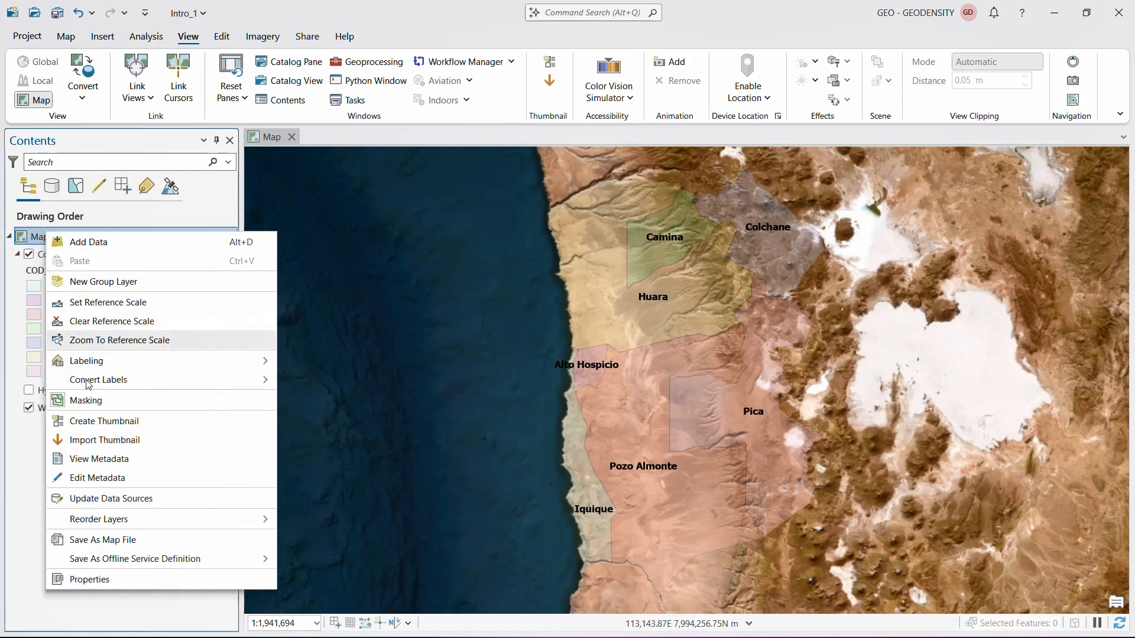
pyautogui.click(131, 579)
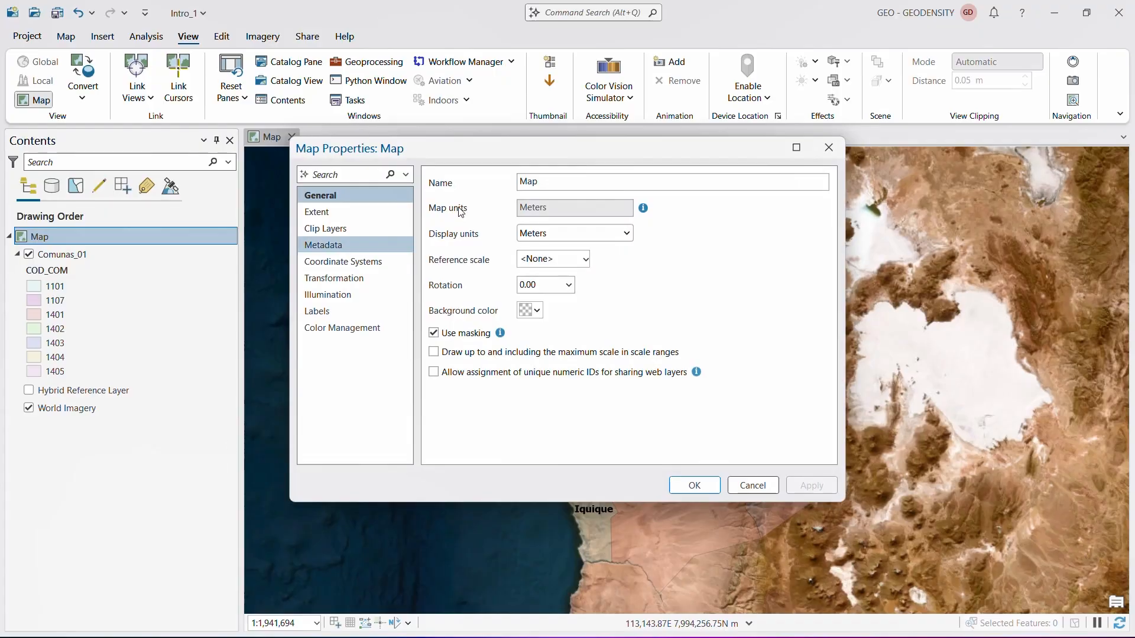
pyautogui.doubleClick(577, 182)
pyautogui.press('BackSpace')
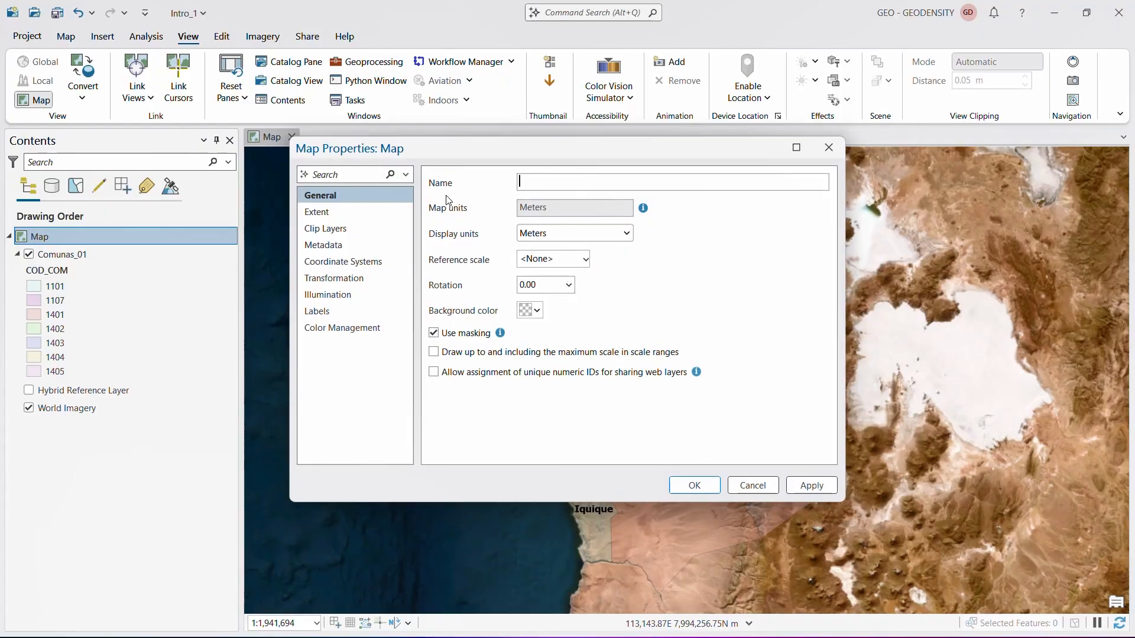
pyautogui.write('Mapa_R01')
pyautogui.click(694, 485)
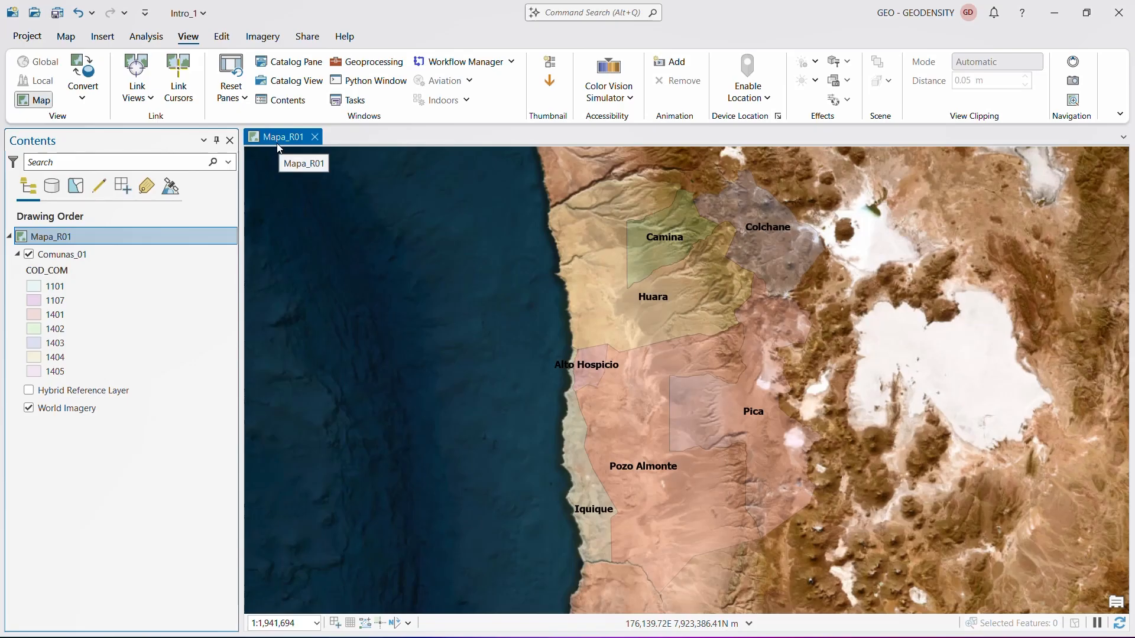
pyautogui.click(57, 14)
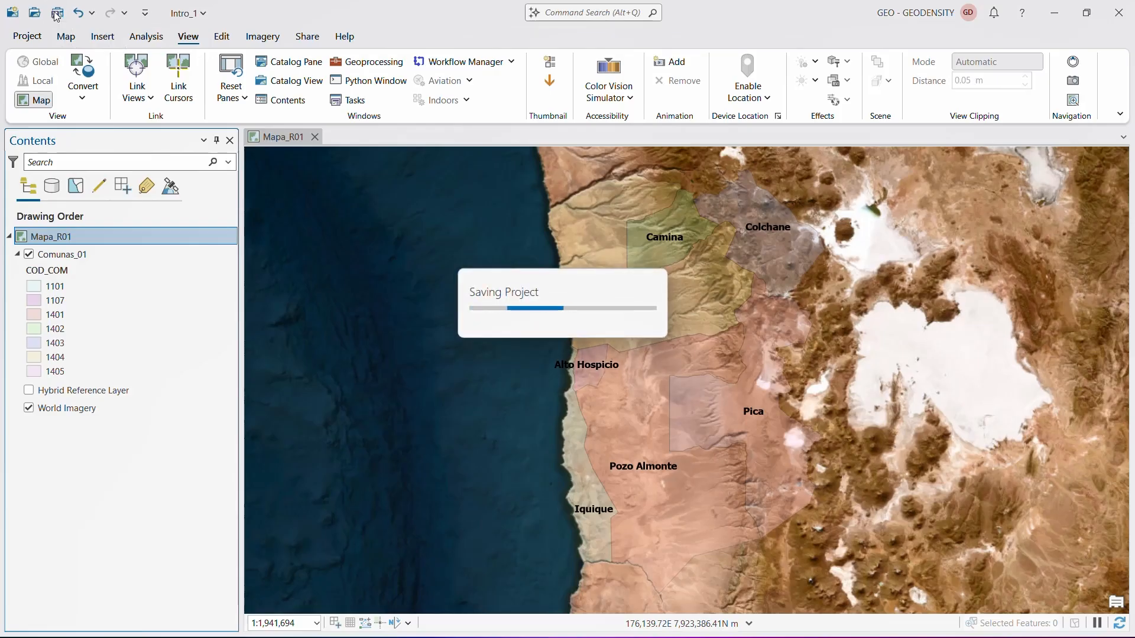